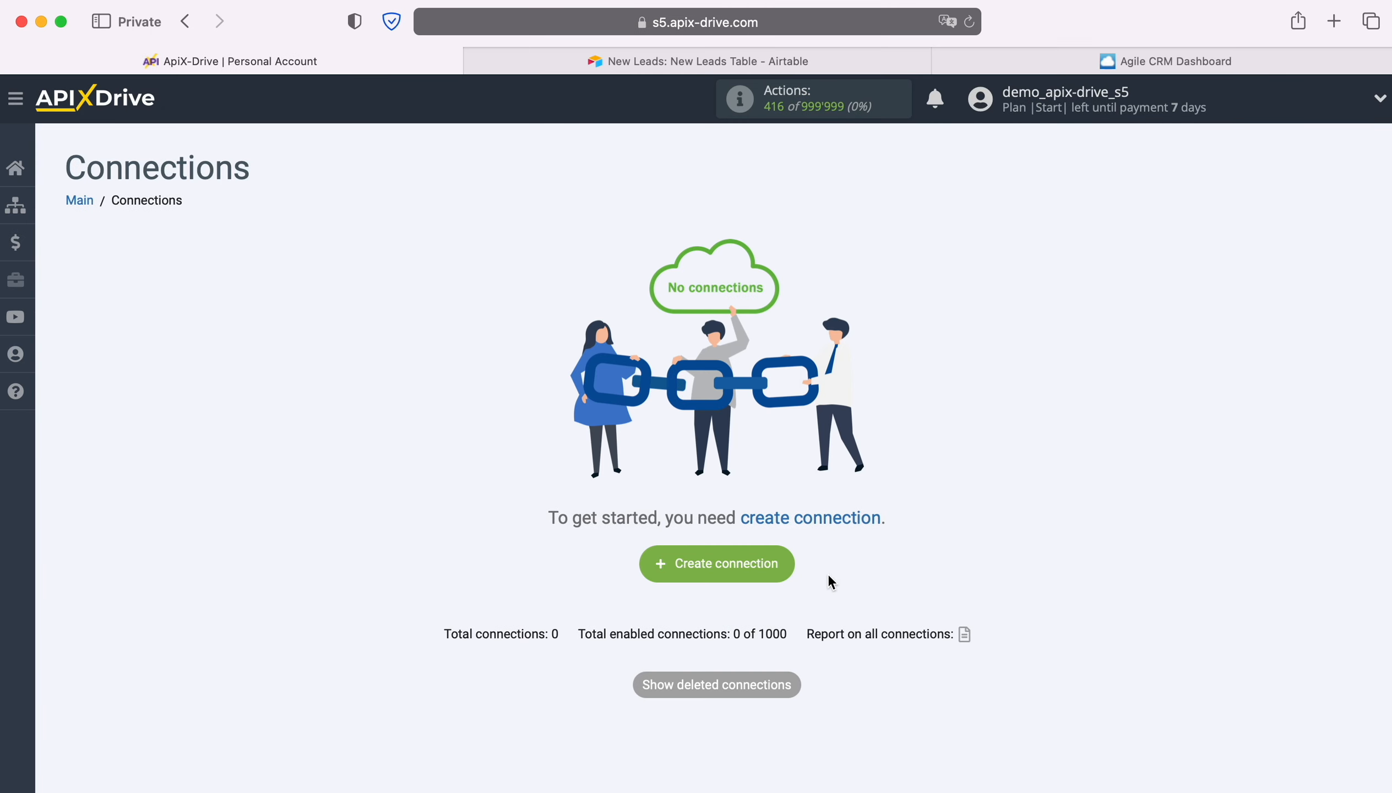
- Create a new connection with Airtable as the data source system
{"action": "left_click", "coordinate": [788, 566]}
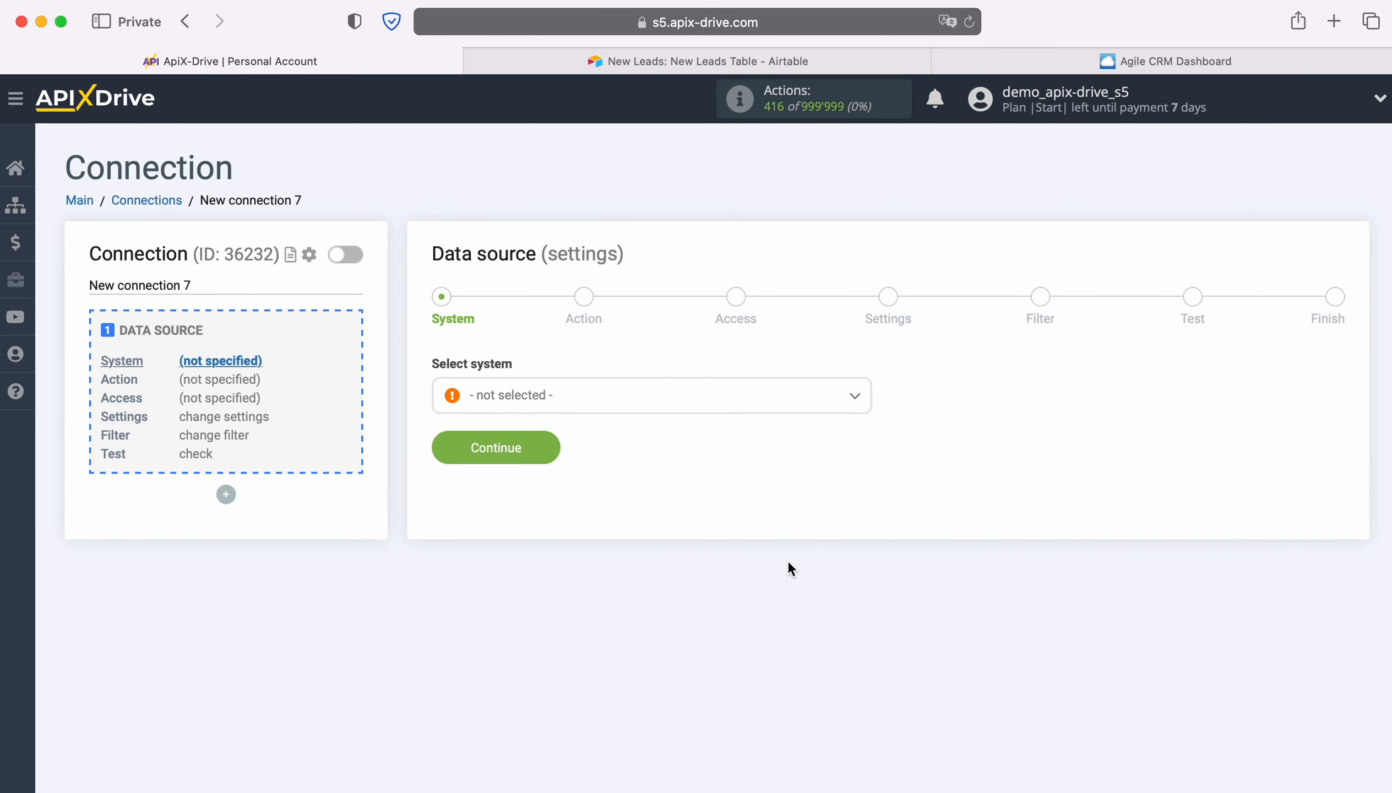
{"action": "left_click", "coordinate": [702, 408]}
{"action": "scroll", "coordinate": [730, 572], "scroll_direction": "down", "scroll_amount": 3}
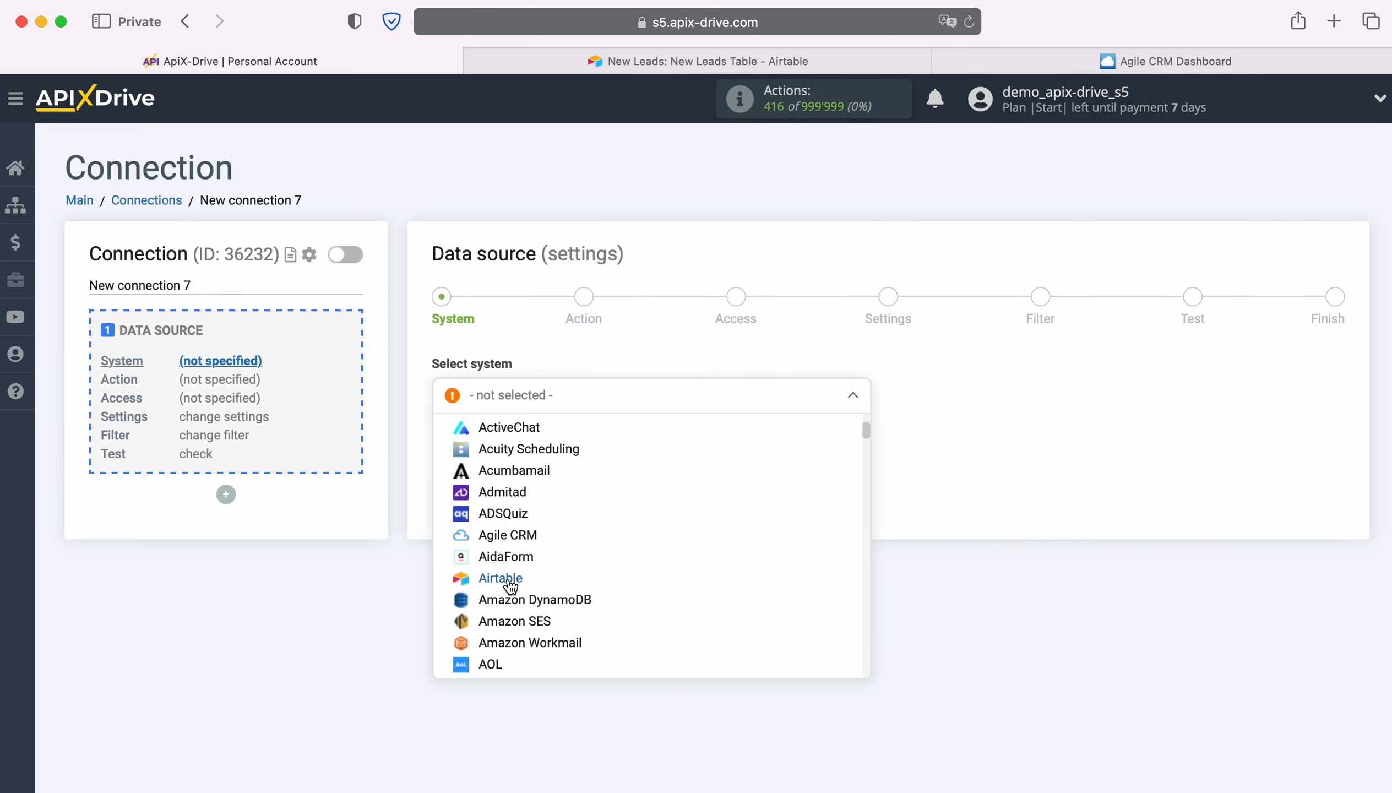
{"action": "left_click", "coordinate": [510, 580]}
{"action": "left_click", "coordinate": [537, 450]}
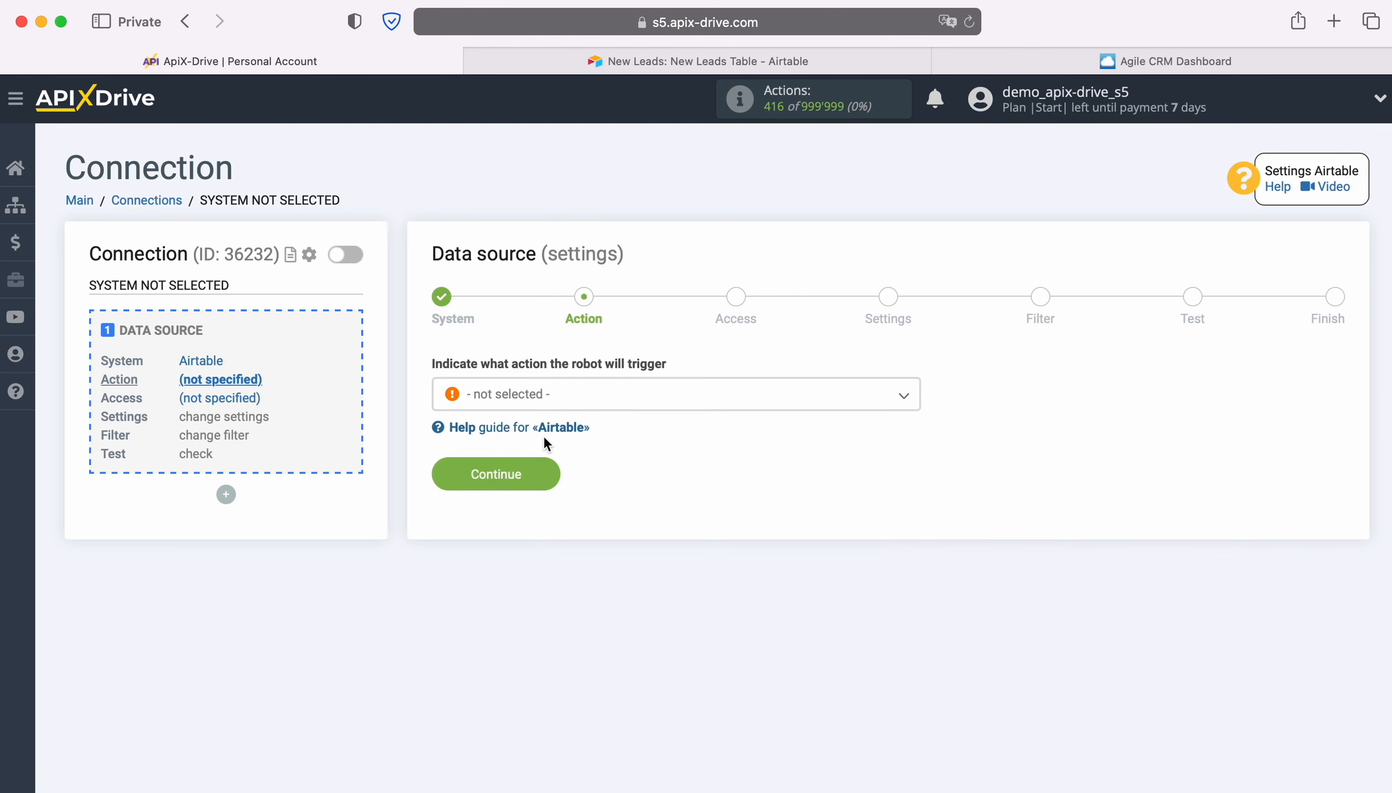
- Set the Airtable source's trigger action to Get ROWS (new) and continue to the access stage
{"action": "left_click", "coordinate": [649, 395]}
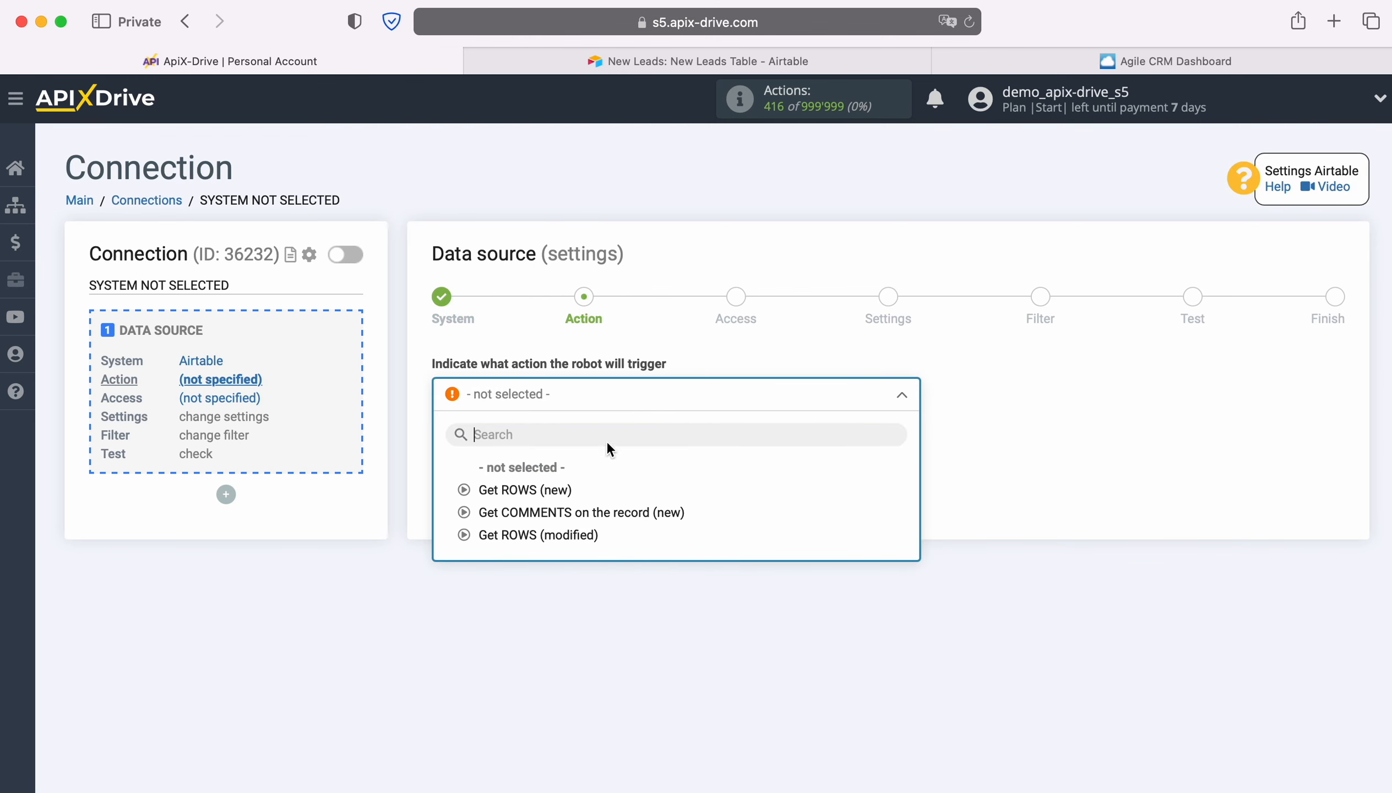
{"action": "left_click", "coordinate": [558, 490]}
{"action": "left_click", "coordinate": [545, 466]}
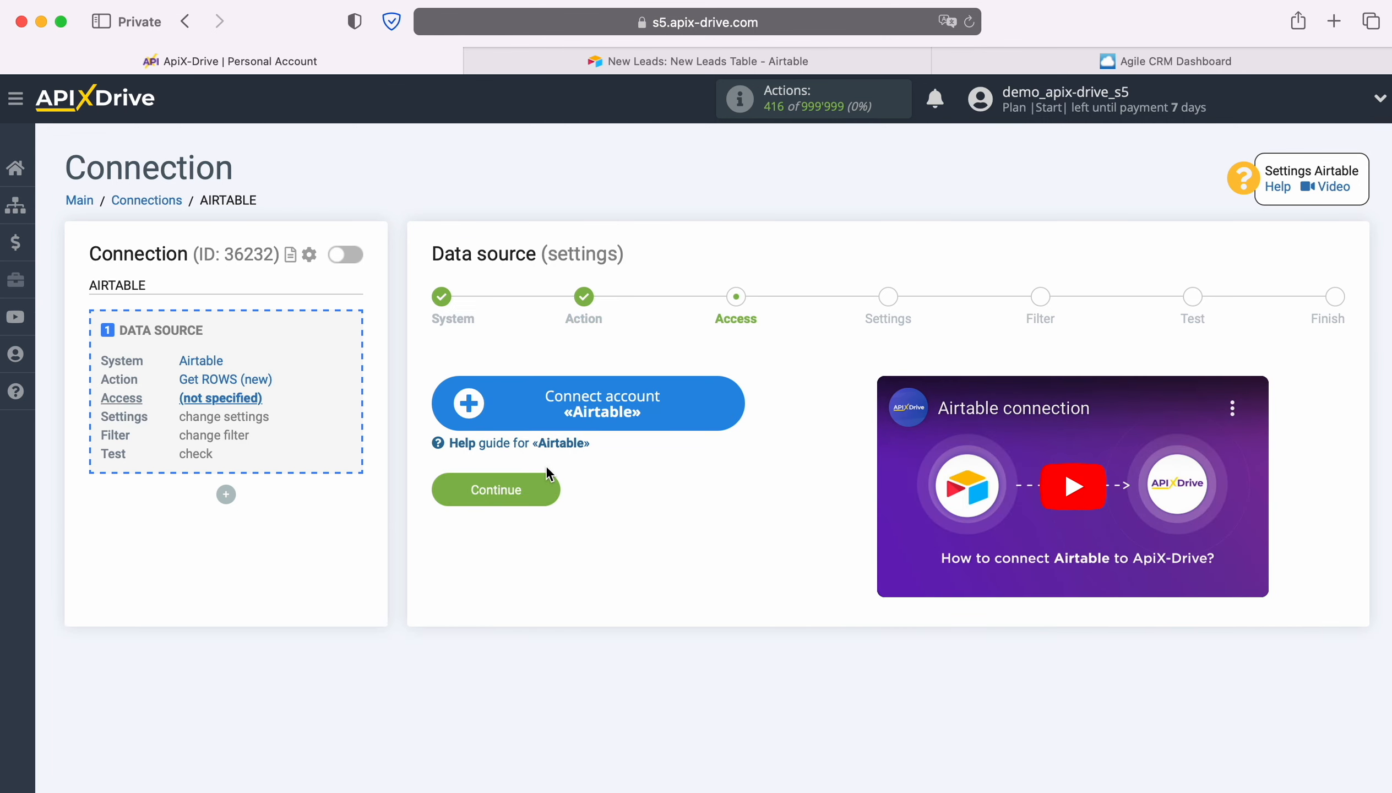
- Start connecting an Airtable account and sign in with the saved account e-mail and password
{"action": "left_click", "coordinate": [729, 403]}
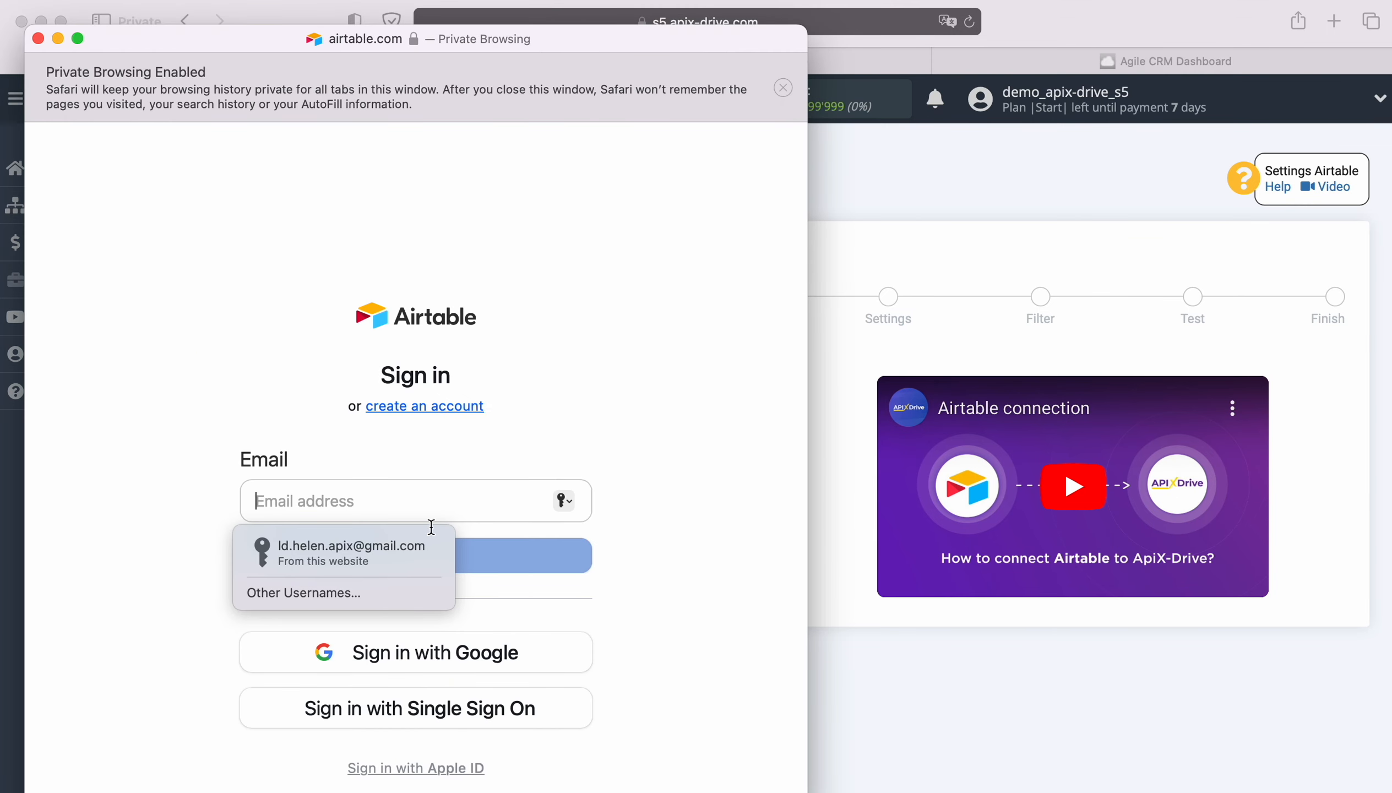
{"action": "left_click", "coordinate": [423, 548]}
{"action": "left_click", "coordinate": [417, 556]}
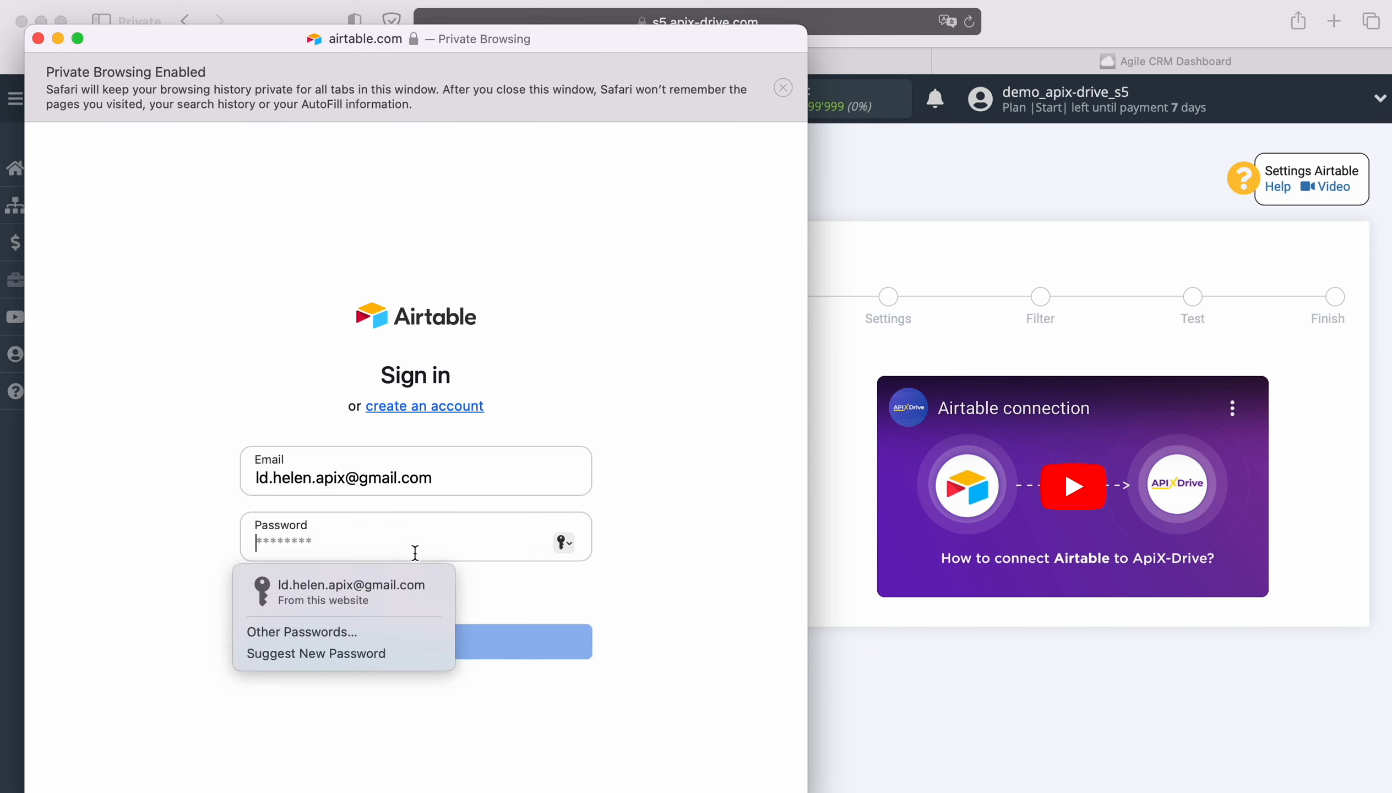
{"action": "left_click", "coordinate": [310, 584]}
{"action": "left_click", "coordinate": [423, 639]}
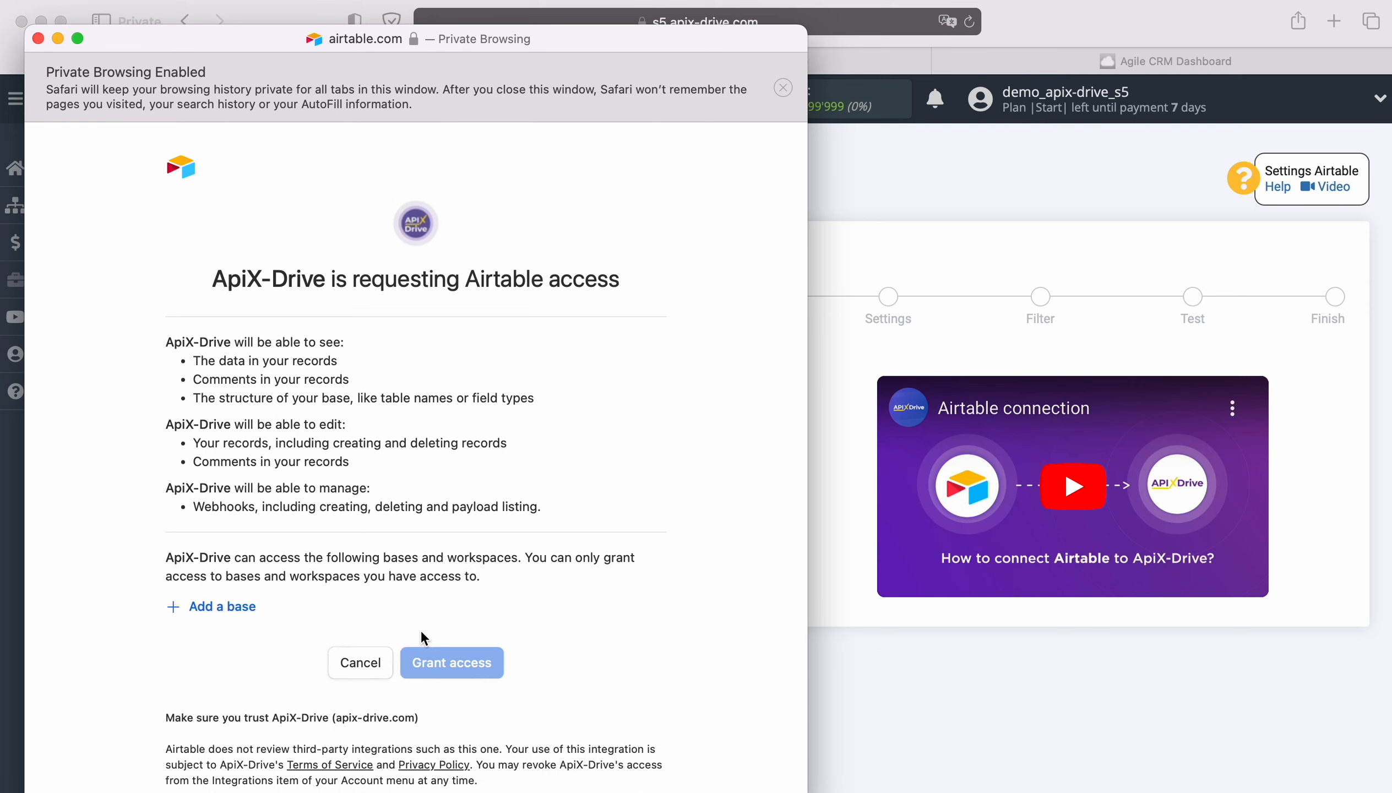
- Add the New Leads and New Orders bases to the access request and grant ApiX-Drive access
{"action": "left_click", "coordinate": [221, 607]}
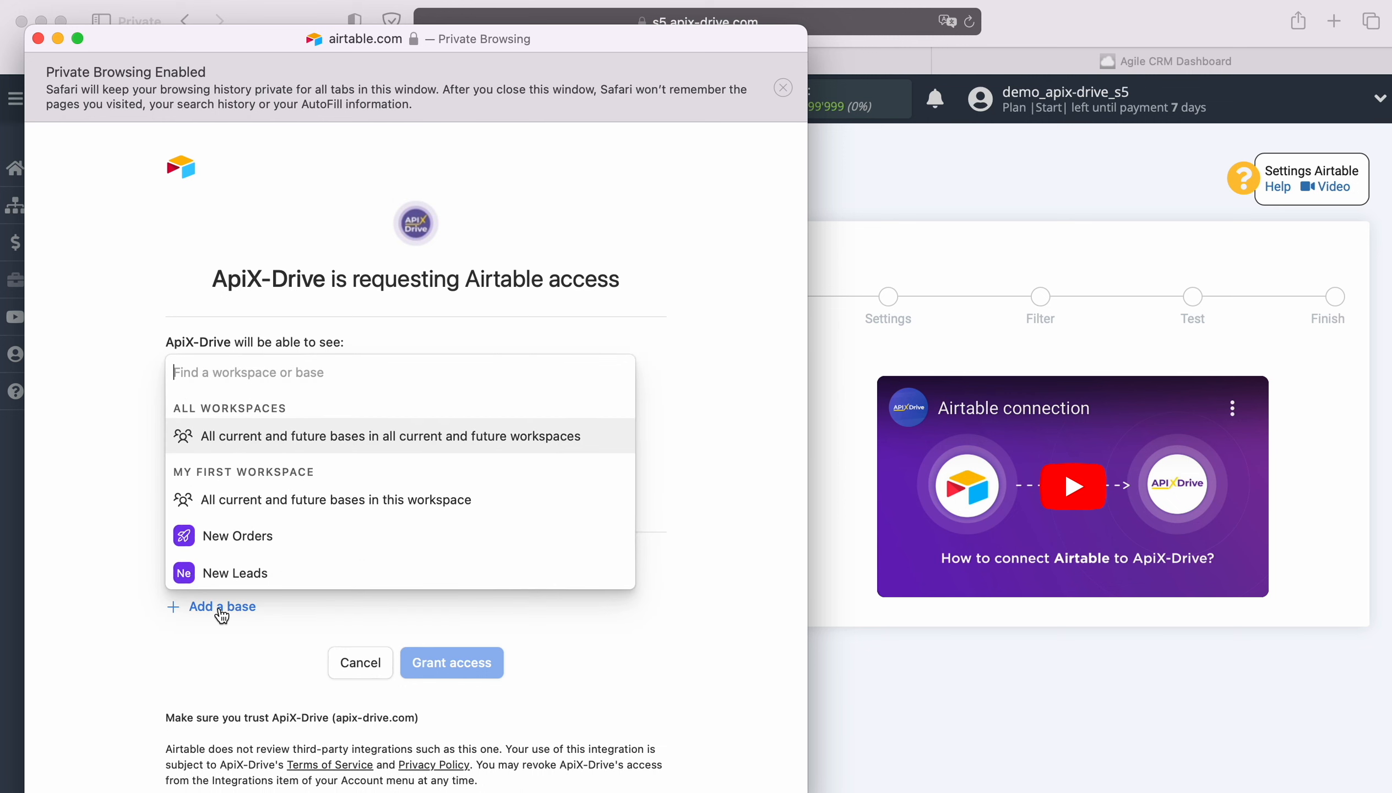
{"action": "left_click", "coordinate": [237, 571]}
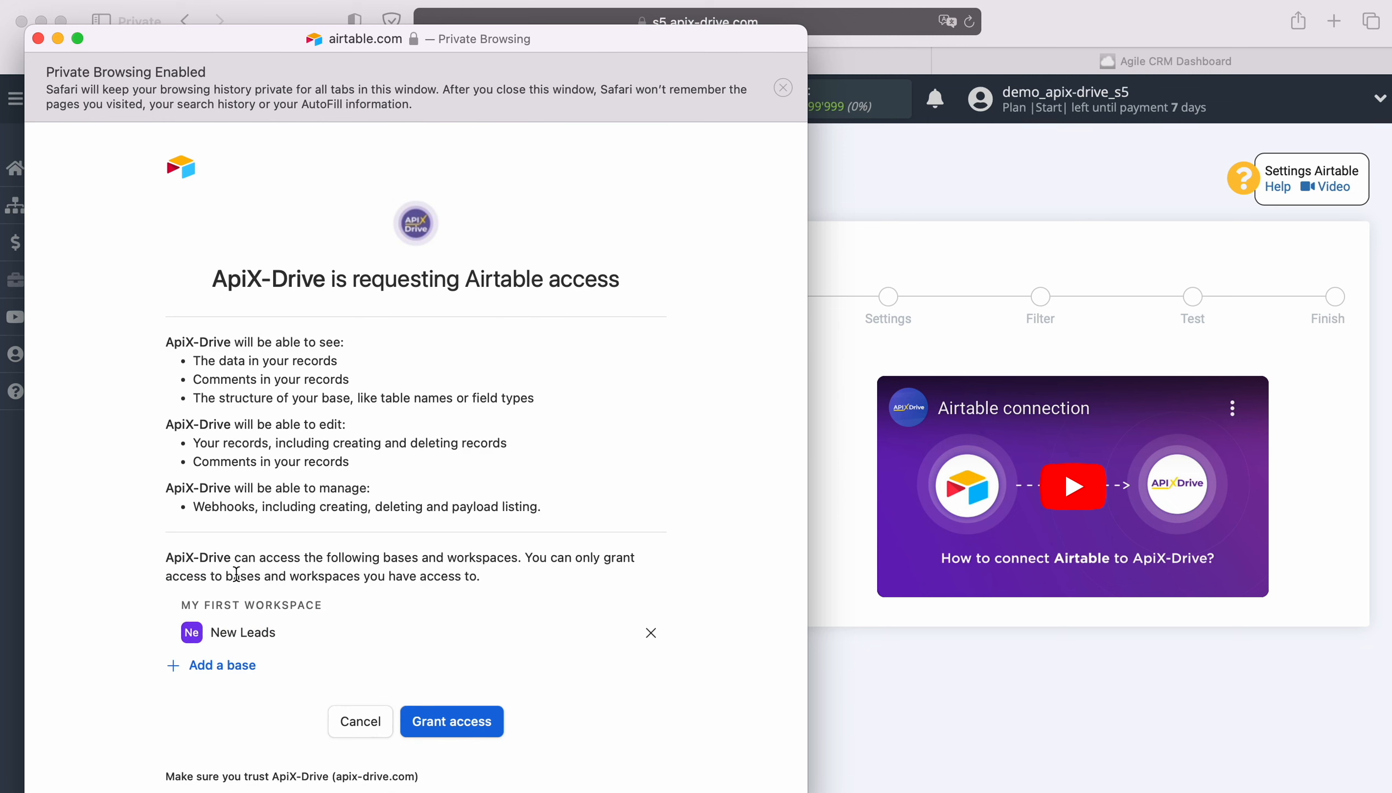
{"action": "left_click", "coordinate": [242, 666]}
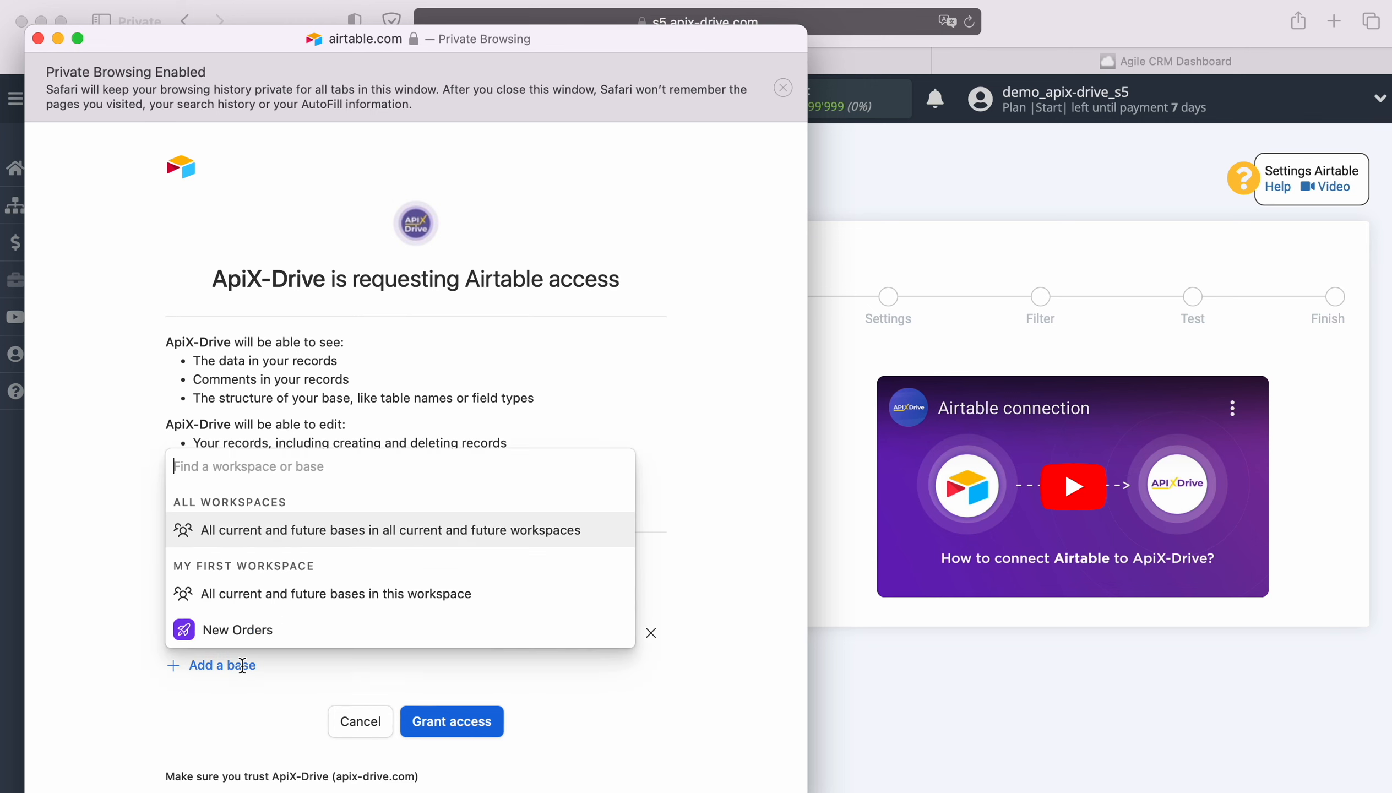
{"action": "left_click", "coordinate": [243, 634]}
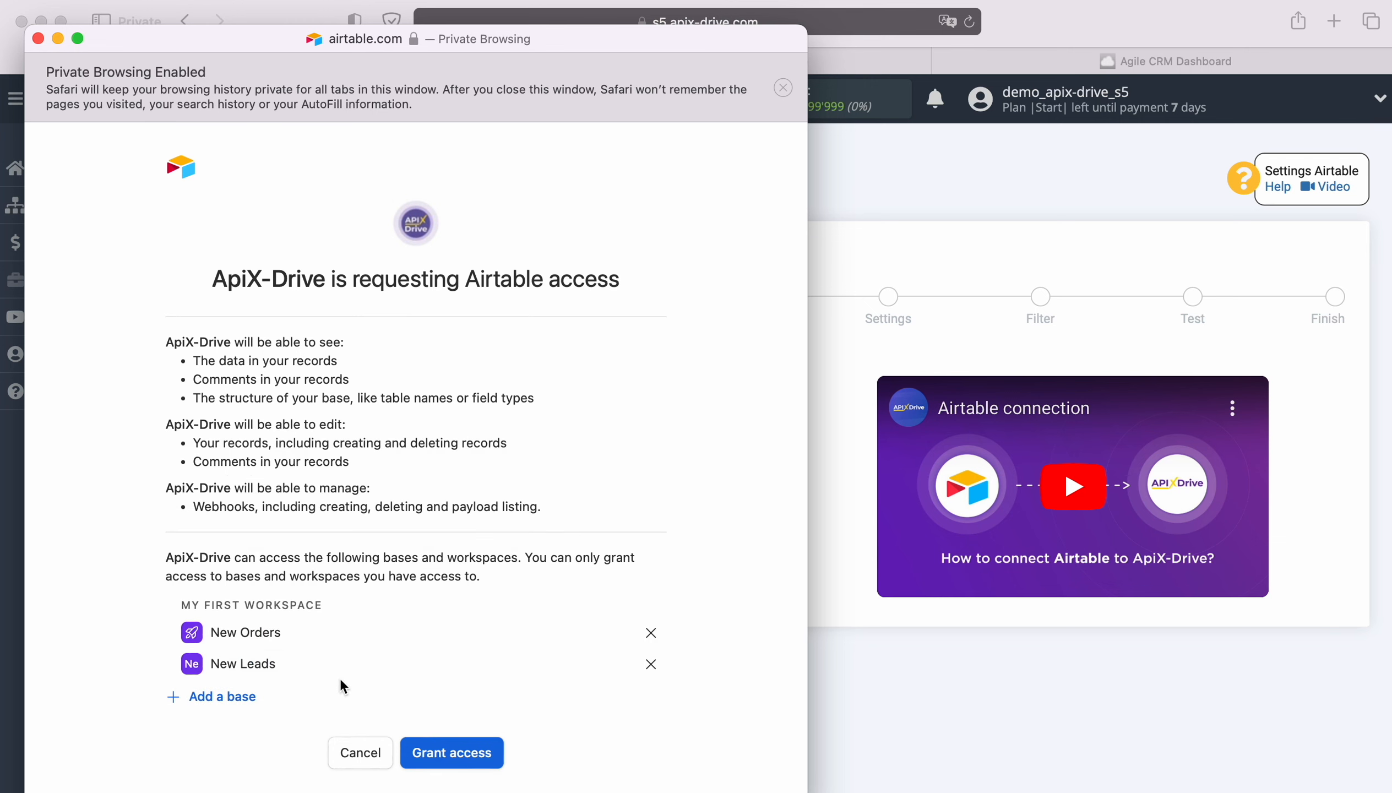
{"action": "left_click", "coordinate": [437, 747]}
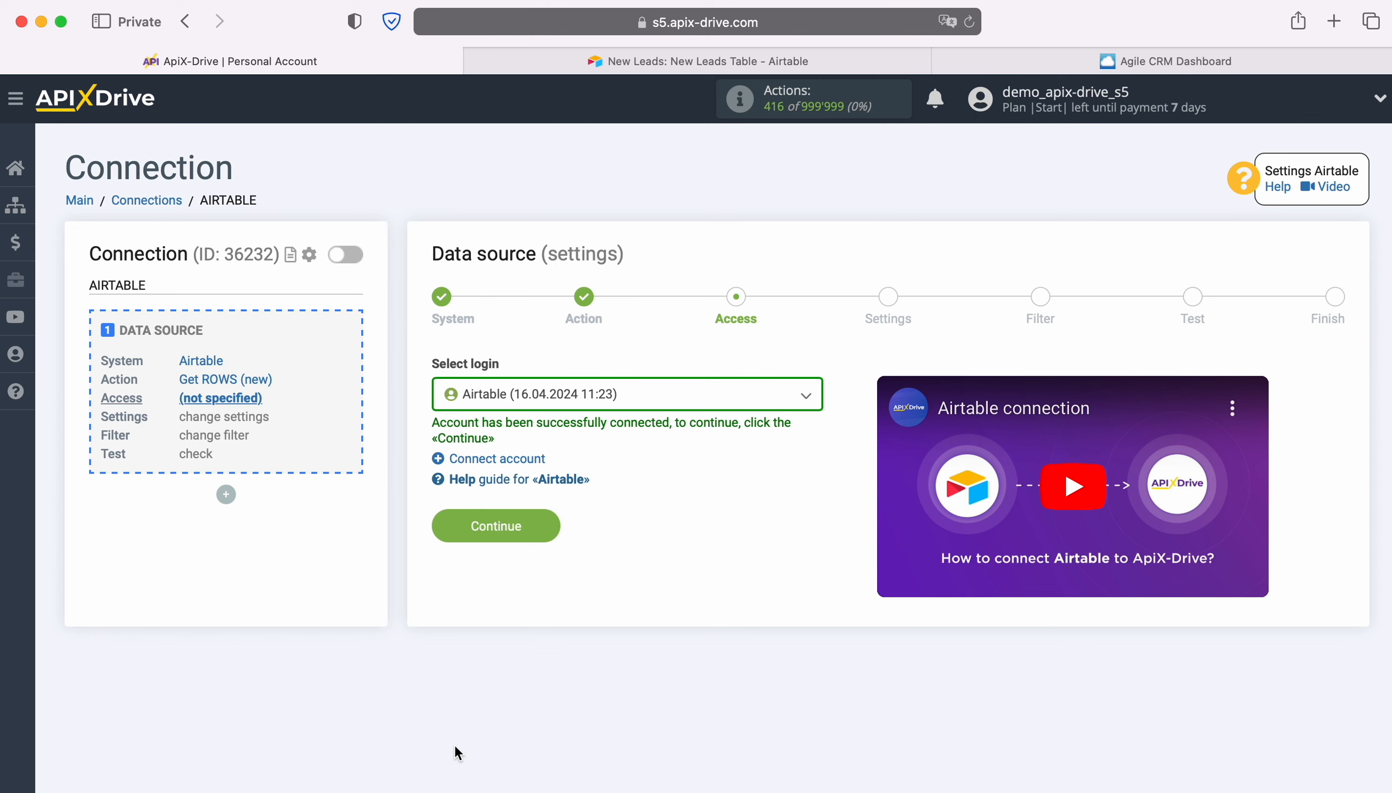
- Select the login Airtable (16.04.2024 11:23) for the data source and continue to its settings
{"action": "left_click", "coordinate": [703, 403]}
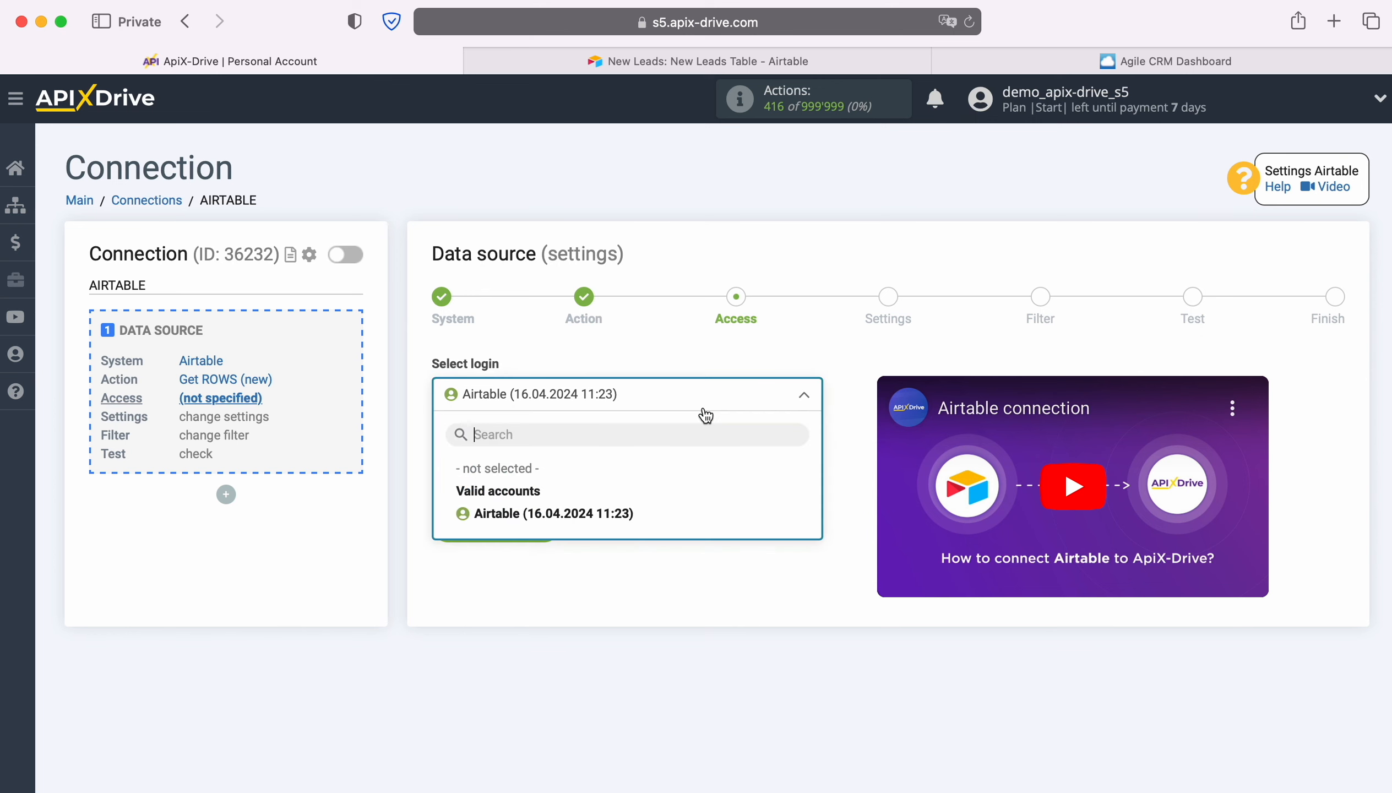
{"action": "left_click", "coordinate": [615, 514]}
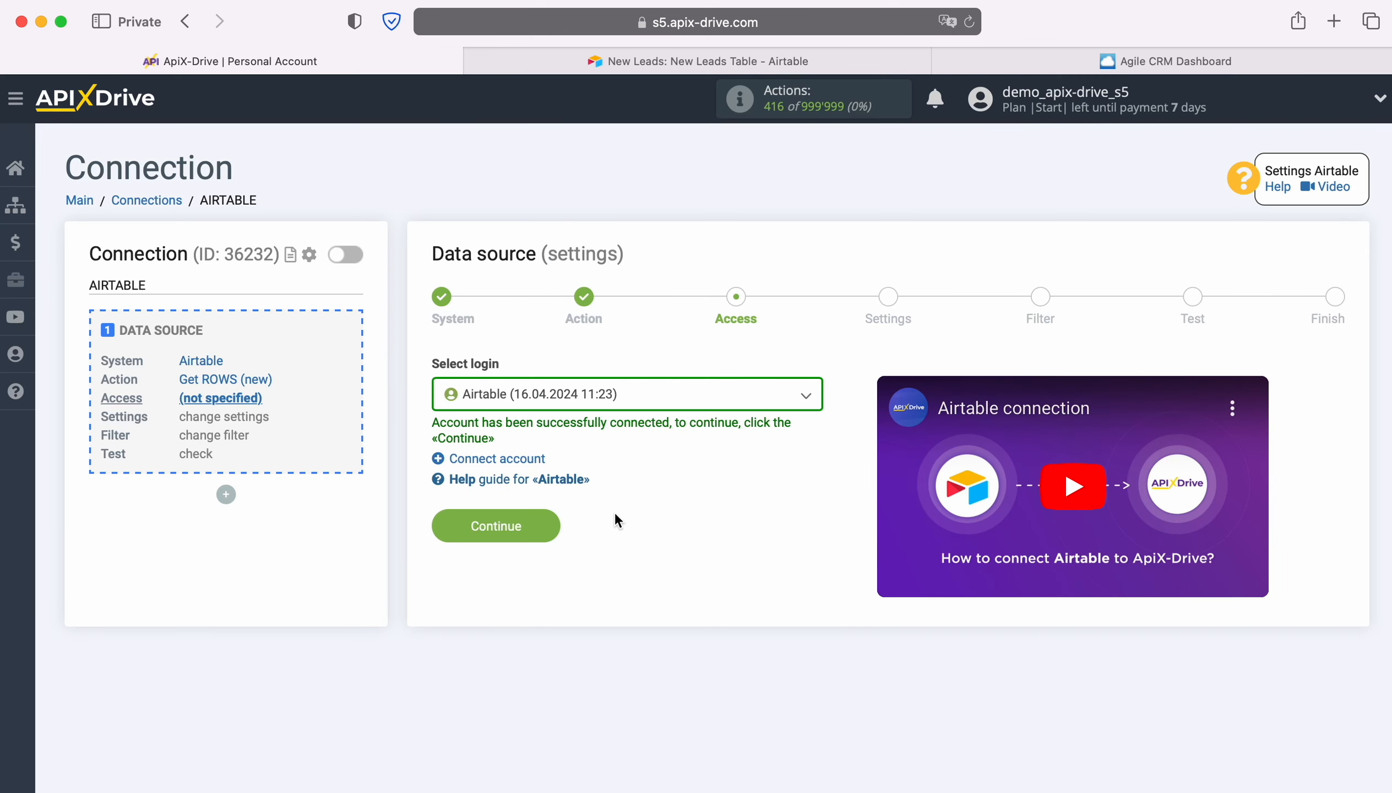
{"action": "left_click", "coordinate": [549, 526]}
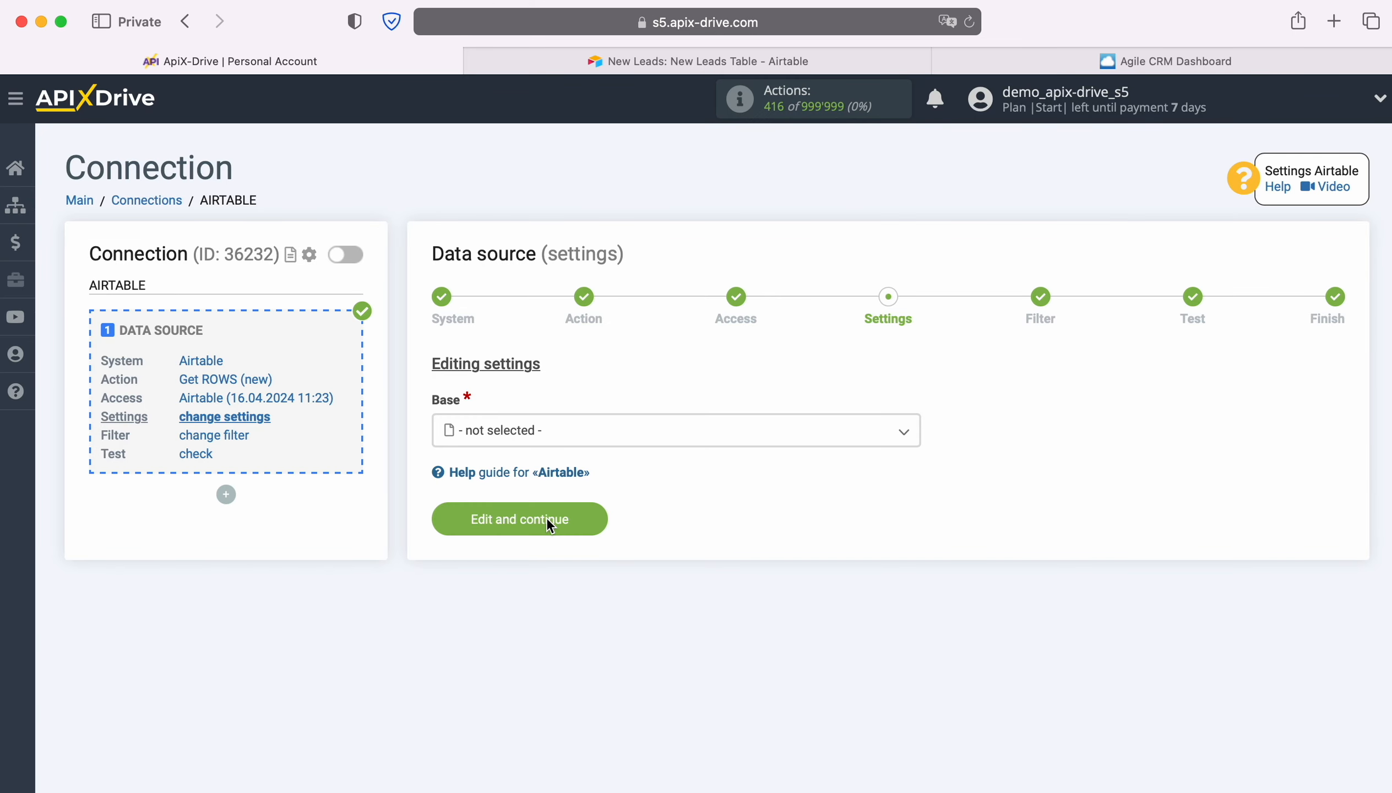
- Set the base to New Leads and the table to New Leads Table, and open the Created time column choices
{"action": "left_click", "coordinate": [556, 436]}
{"action": "left_click", "coordinate": [517, 551]}
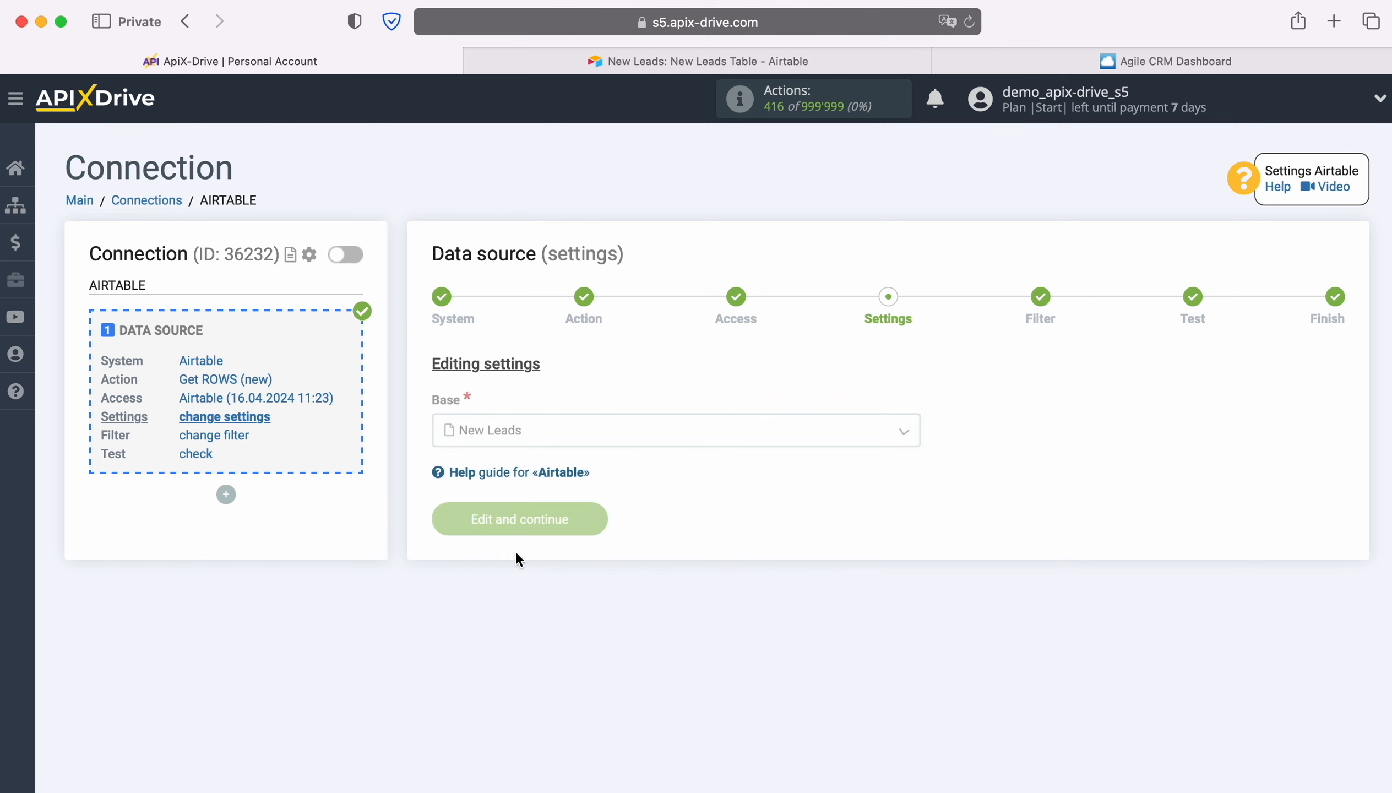
{"action": "left_click", "coordinate": [524, 516]}
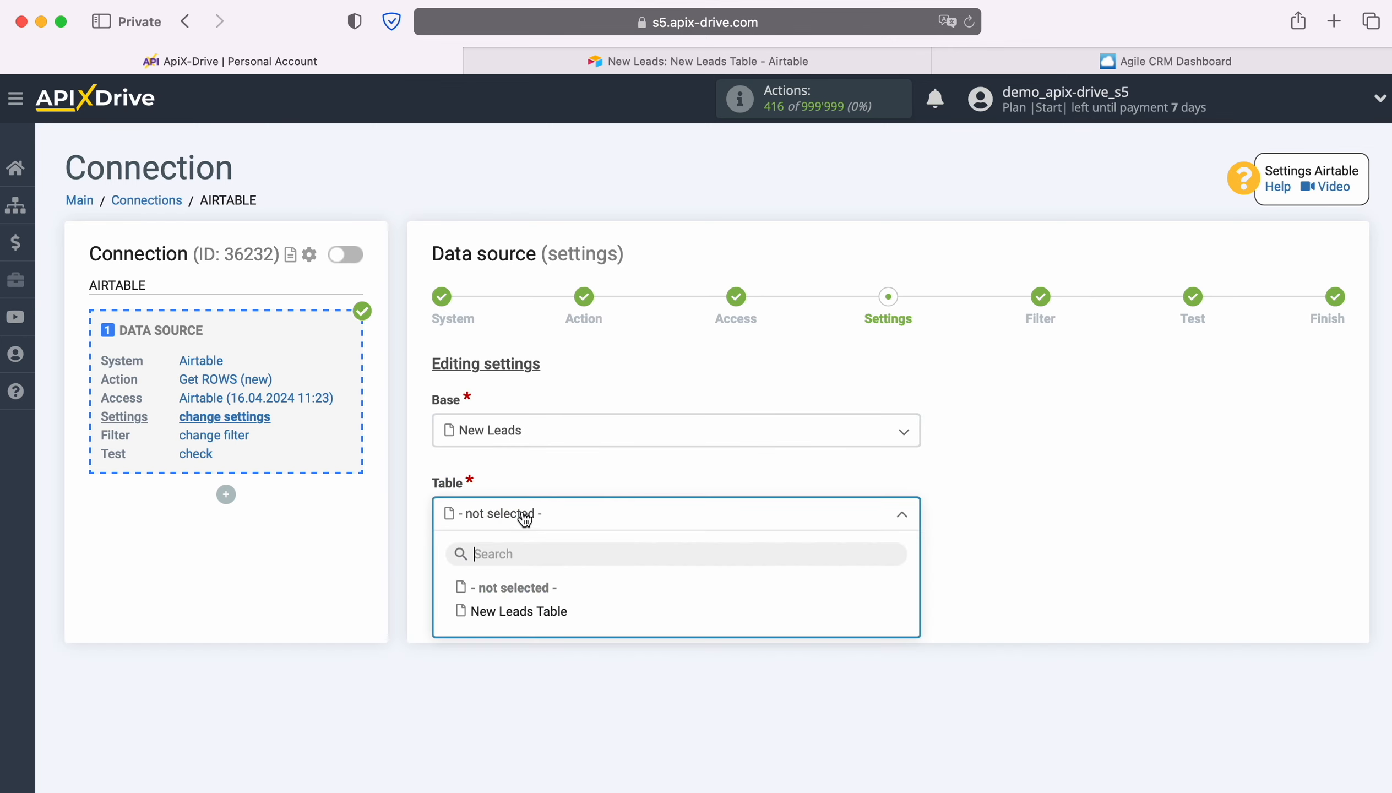
{"action": "left_click", "coordinate": [530, 613]}
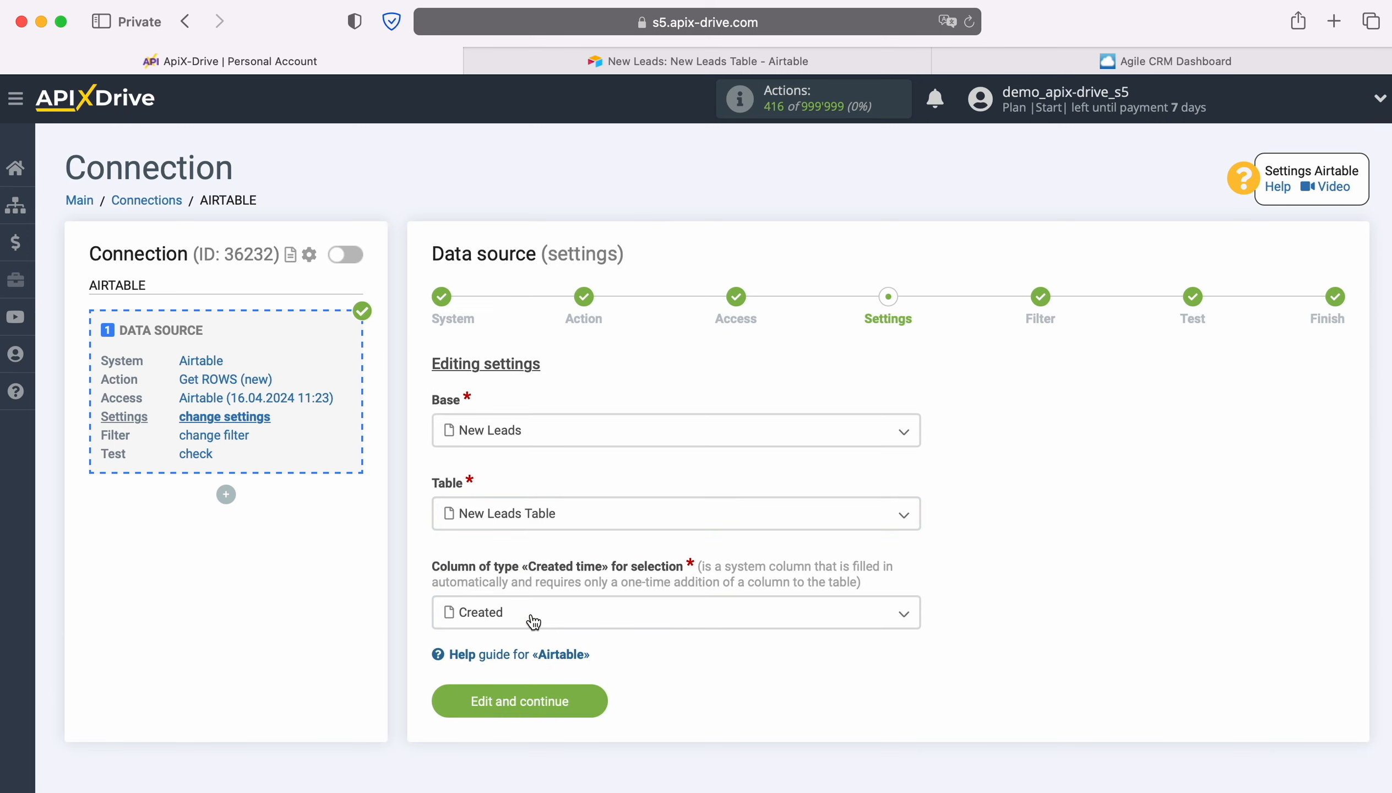
{"action": "left_click", "coordinate": [534, 622]}
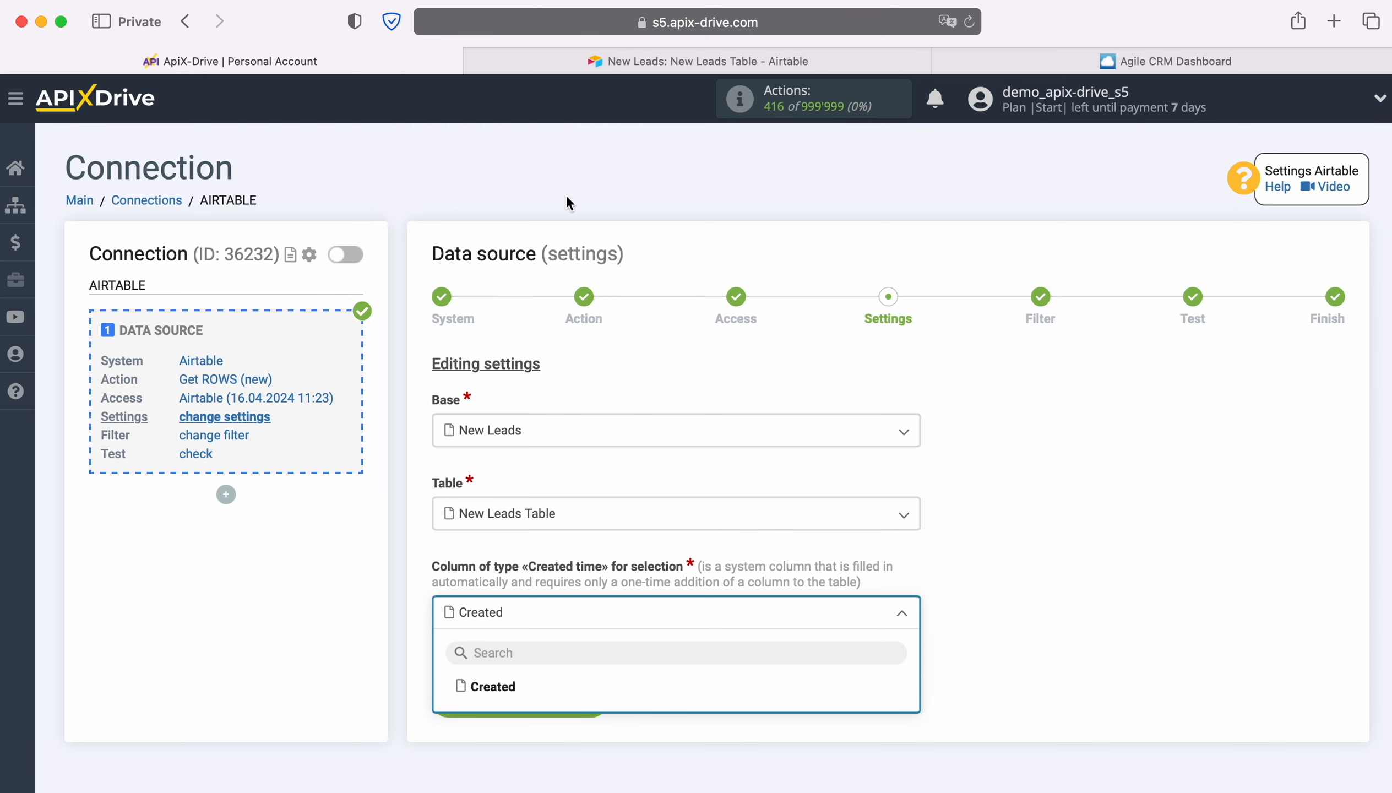
- In Airtable, look up the Created time type among the new field options of New Leads Table, then return to ApiX-Drive without adding a field
{"action": "left_click", "coordinate": [600, 70]}
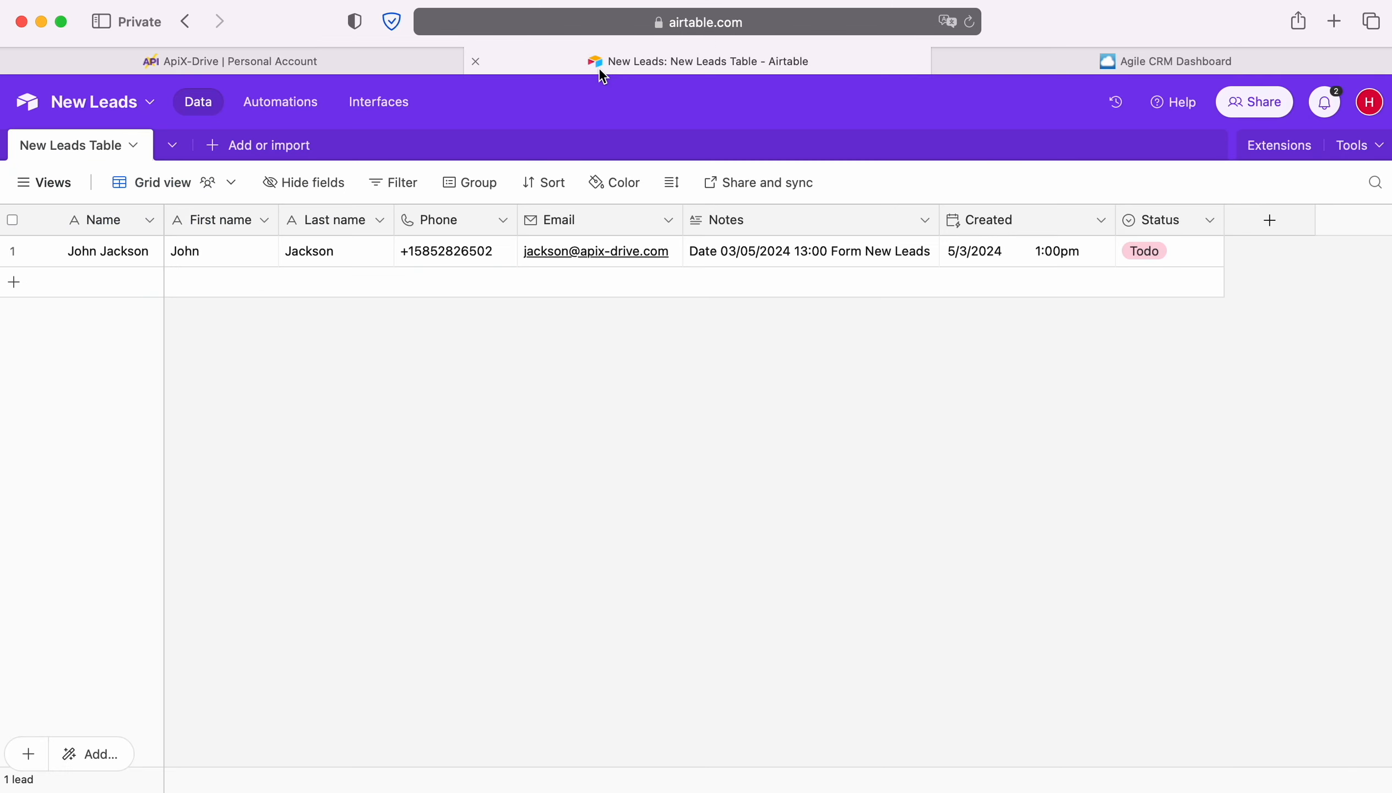
{"action": "left_click", "coordinate": [1269, 221]}
{"action": "scroll", "coordinate": [1182, 446], "scroll_direction": "down", "scroll_amount": 10}
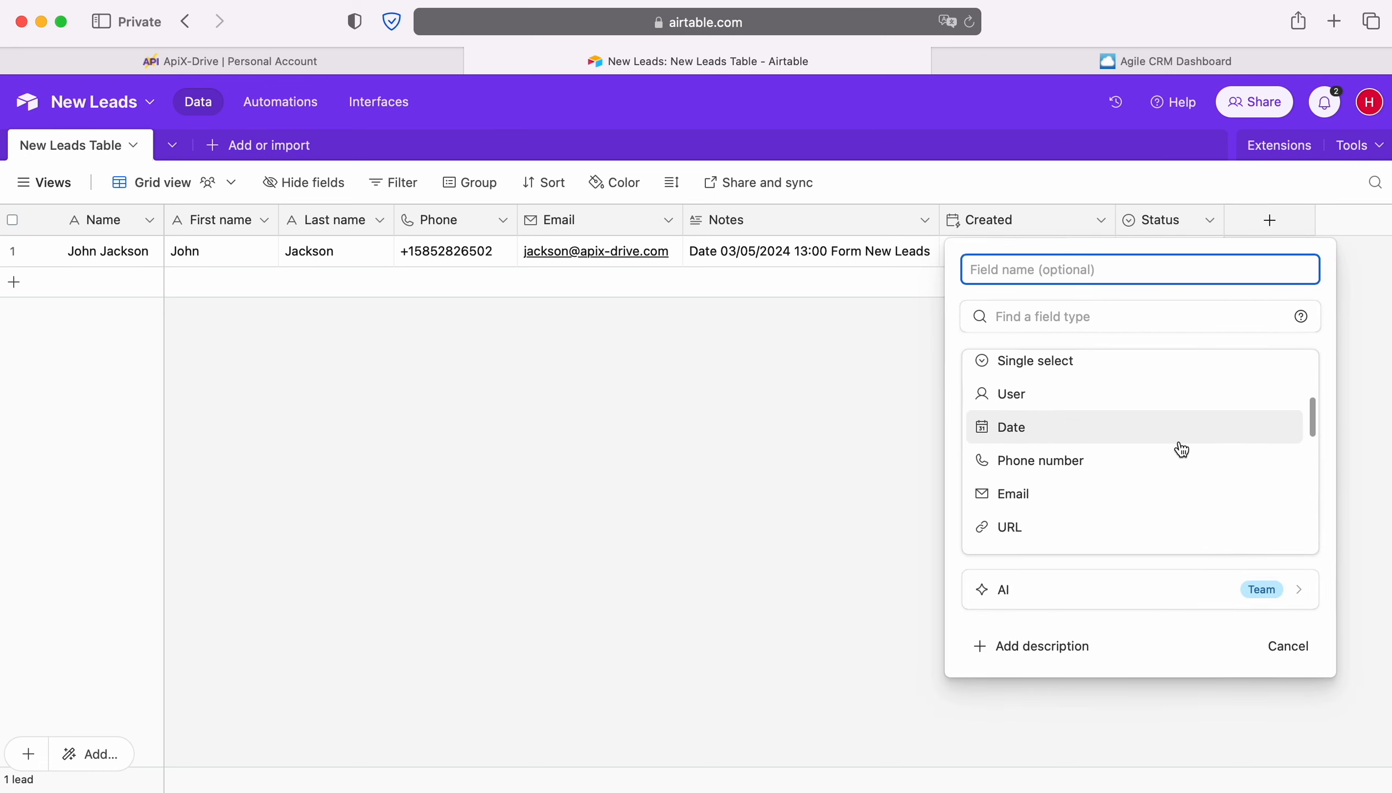
{"action": "scroll", "coordinate": [1177, 446], "scroll_direction": "down", "scroll_amount": 5}
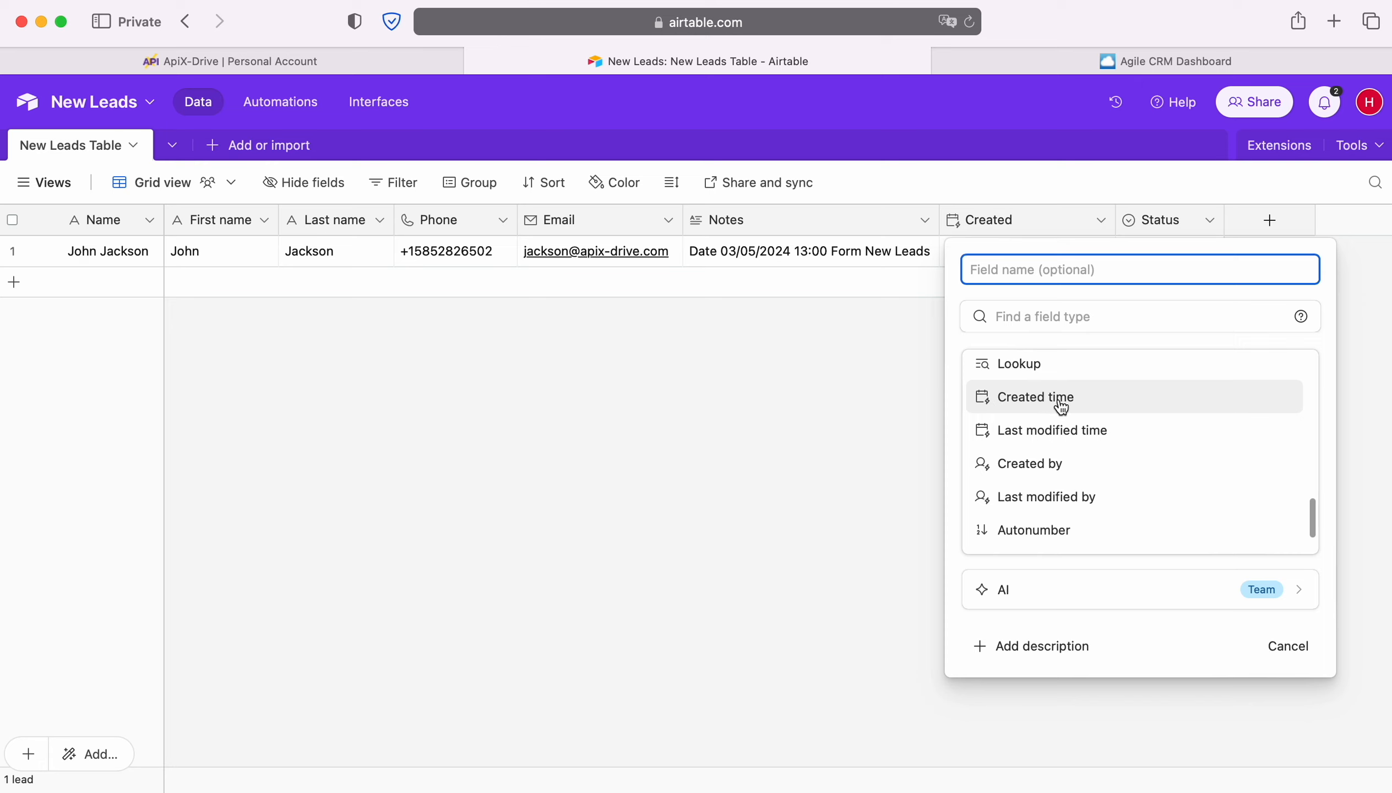
{"action": "left_click", "coordinate": [822, 417]}
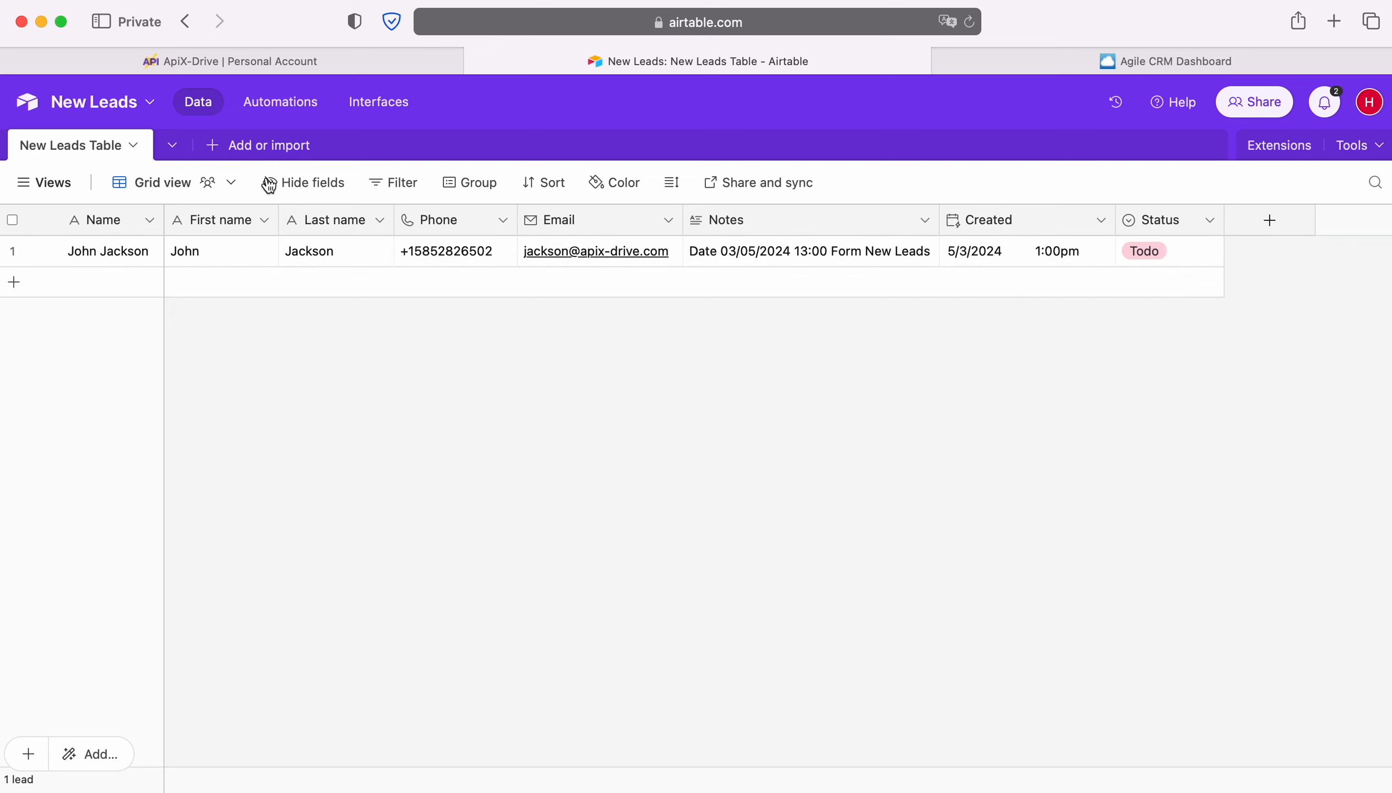
{"action": "left_click", "coordinate": [158, 61]}
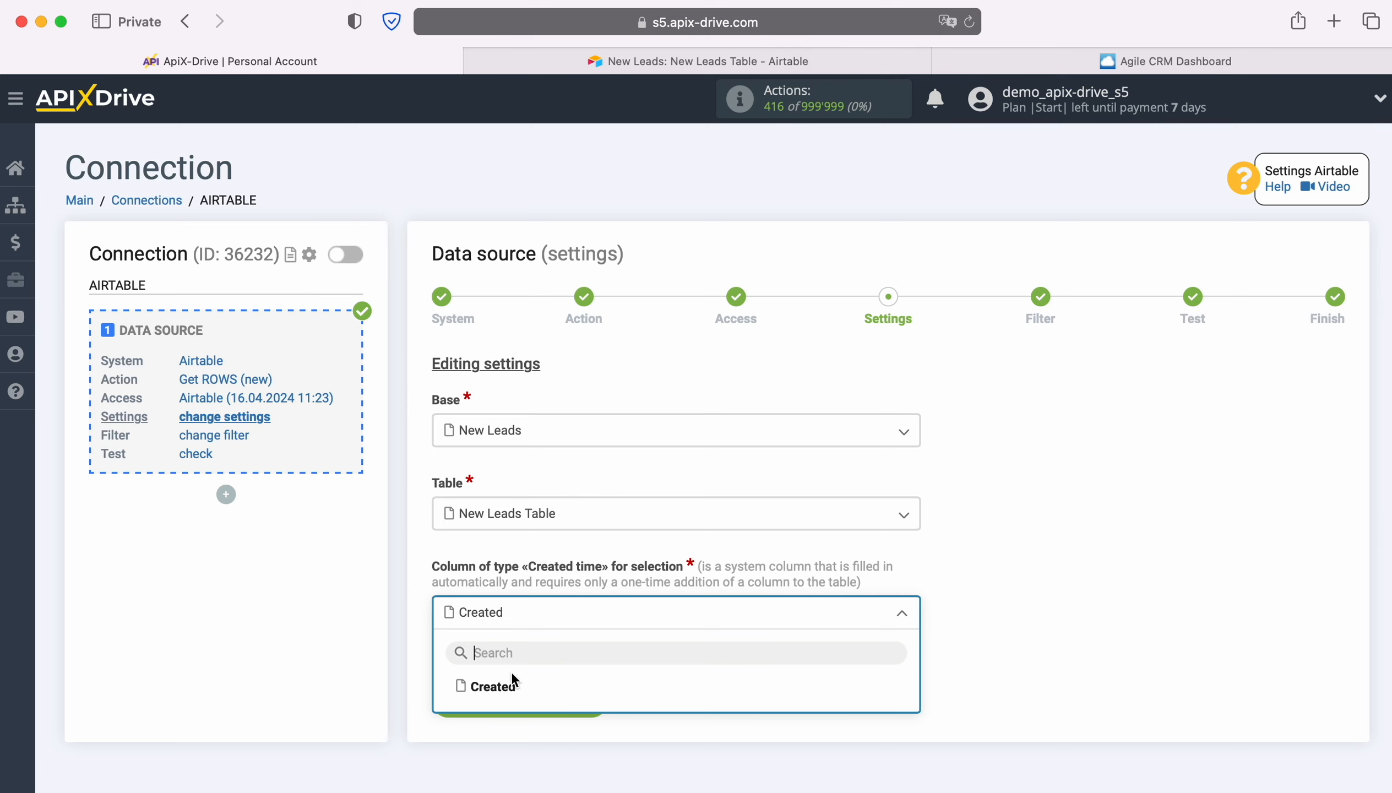
- Use Created as the Created time selection column, save the source settings and continue without a filtering condition
{"action": "left_click", "coordinate": [500, 687]}
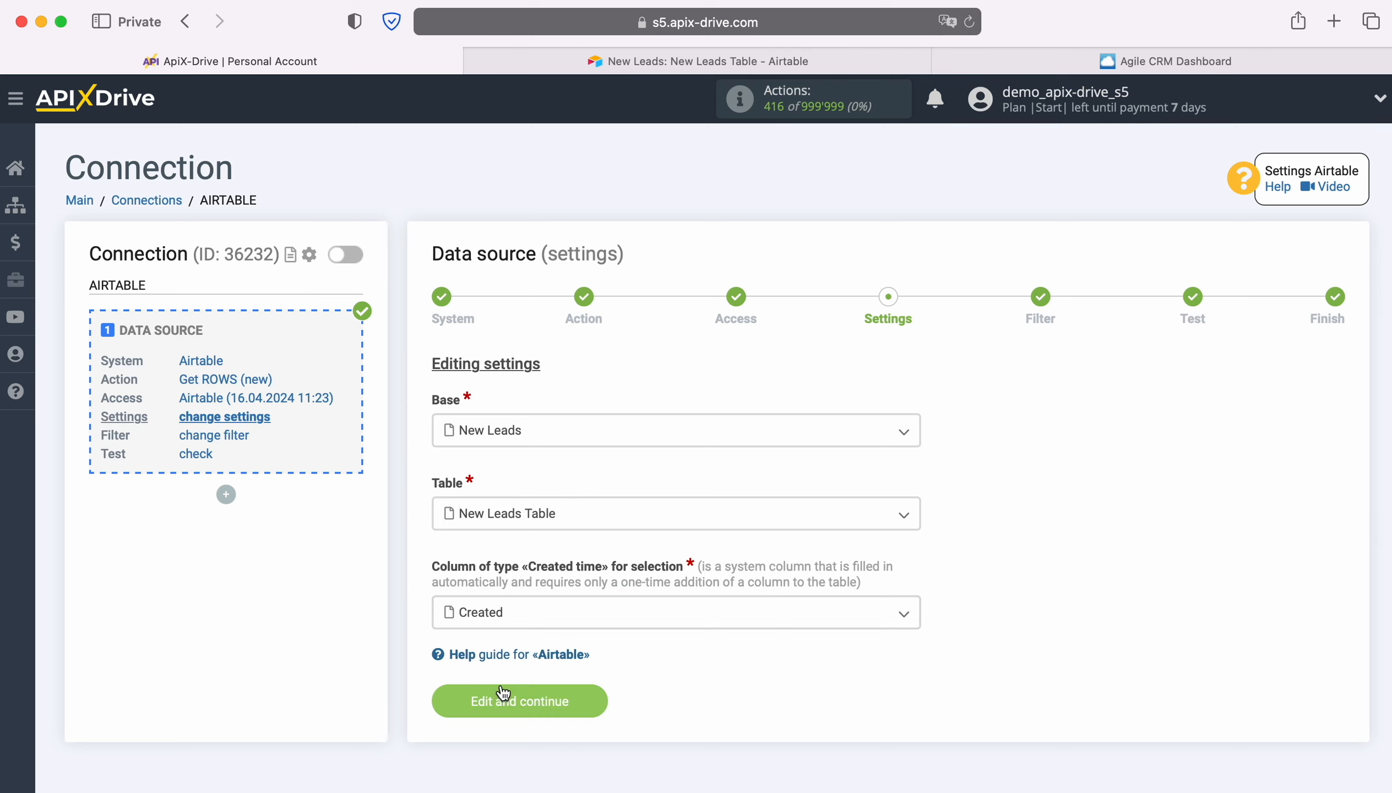
{"action": "left_click", "coordinate": [587, 698]}
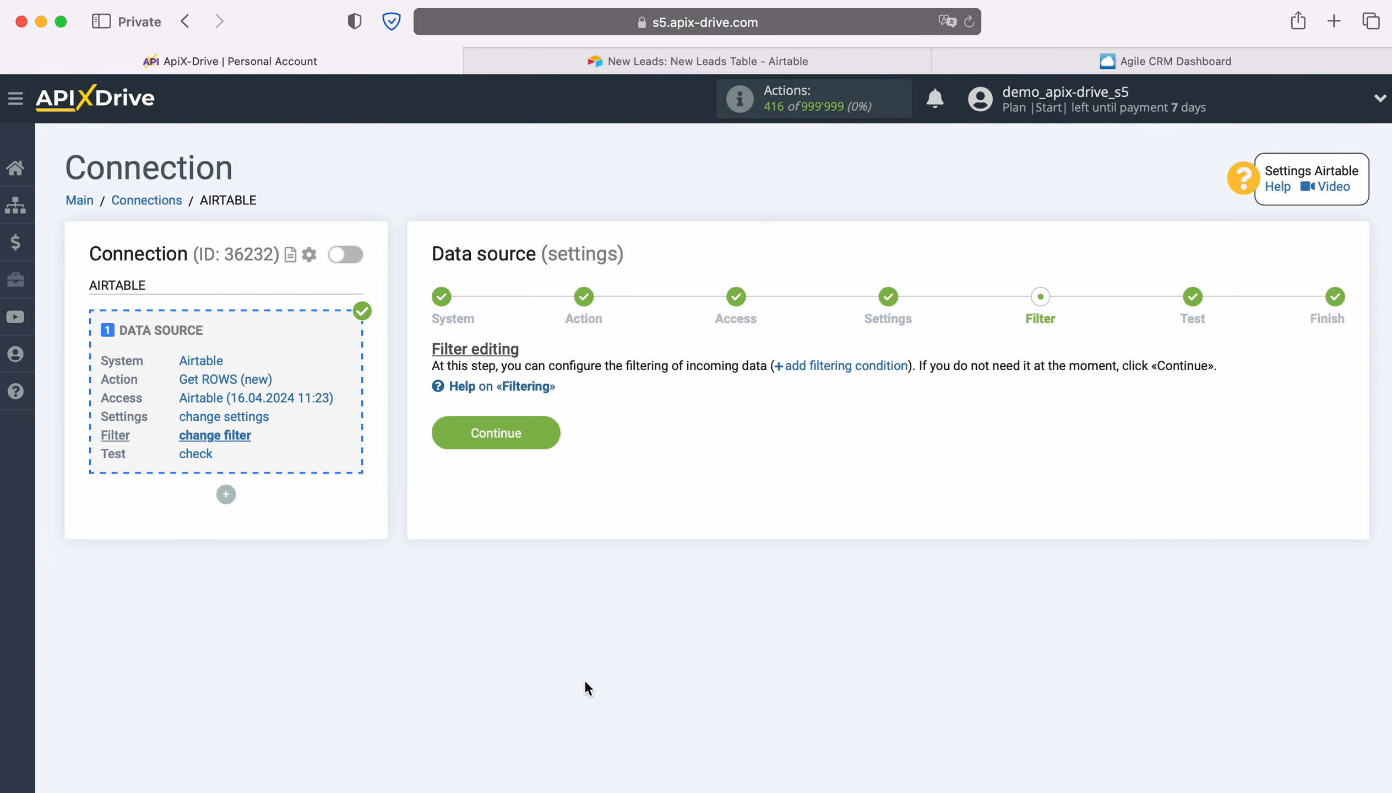
{"action": "left_click", "coordinate": [547, 431]}
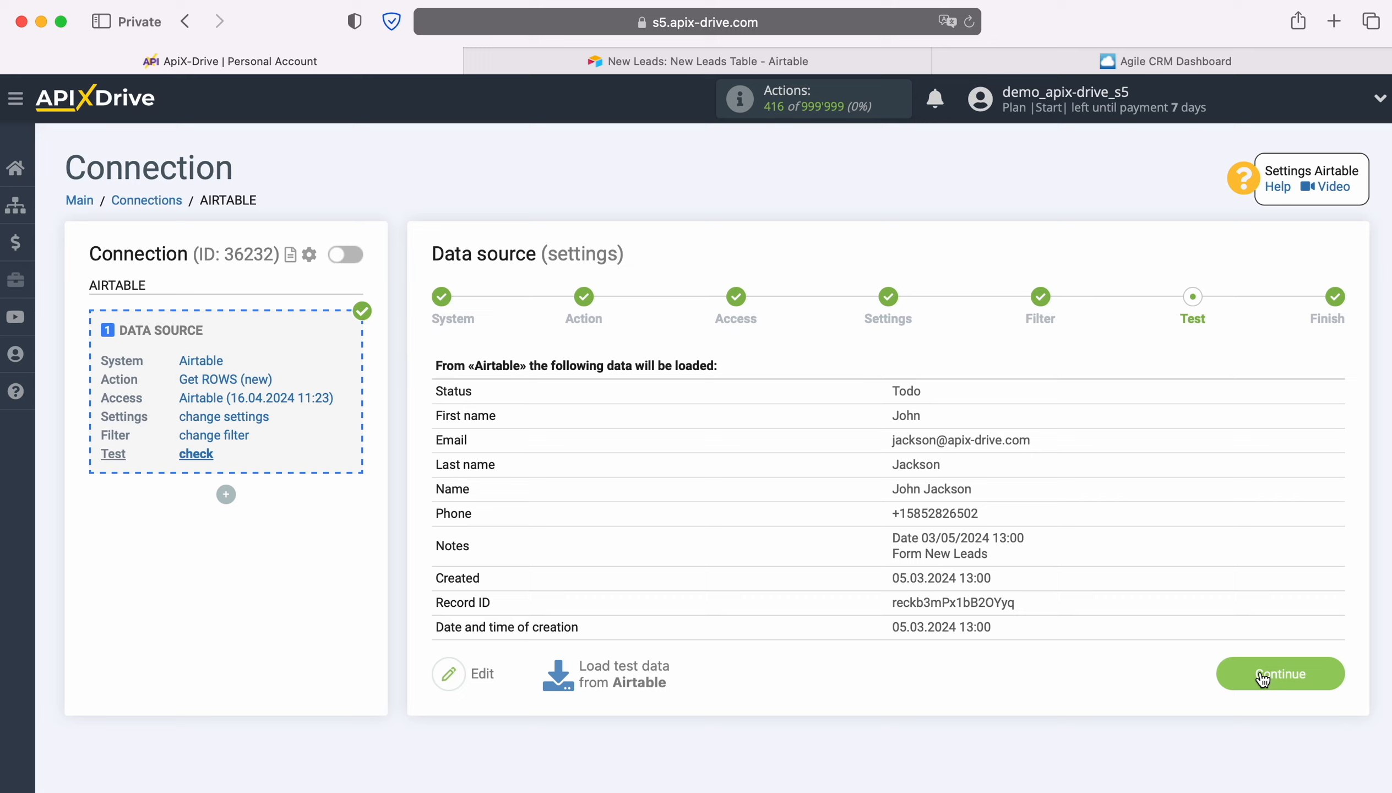
- Accept the Airtable test data to finish the source, and choose Agile CRM as the data destination system
{"action": "left_click", "coordinate": [1341, 671]}
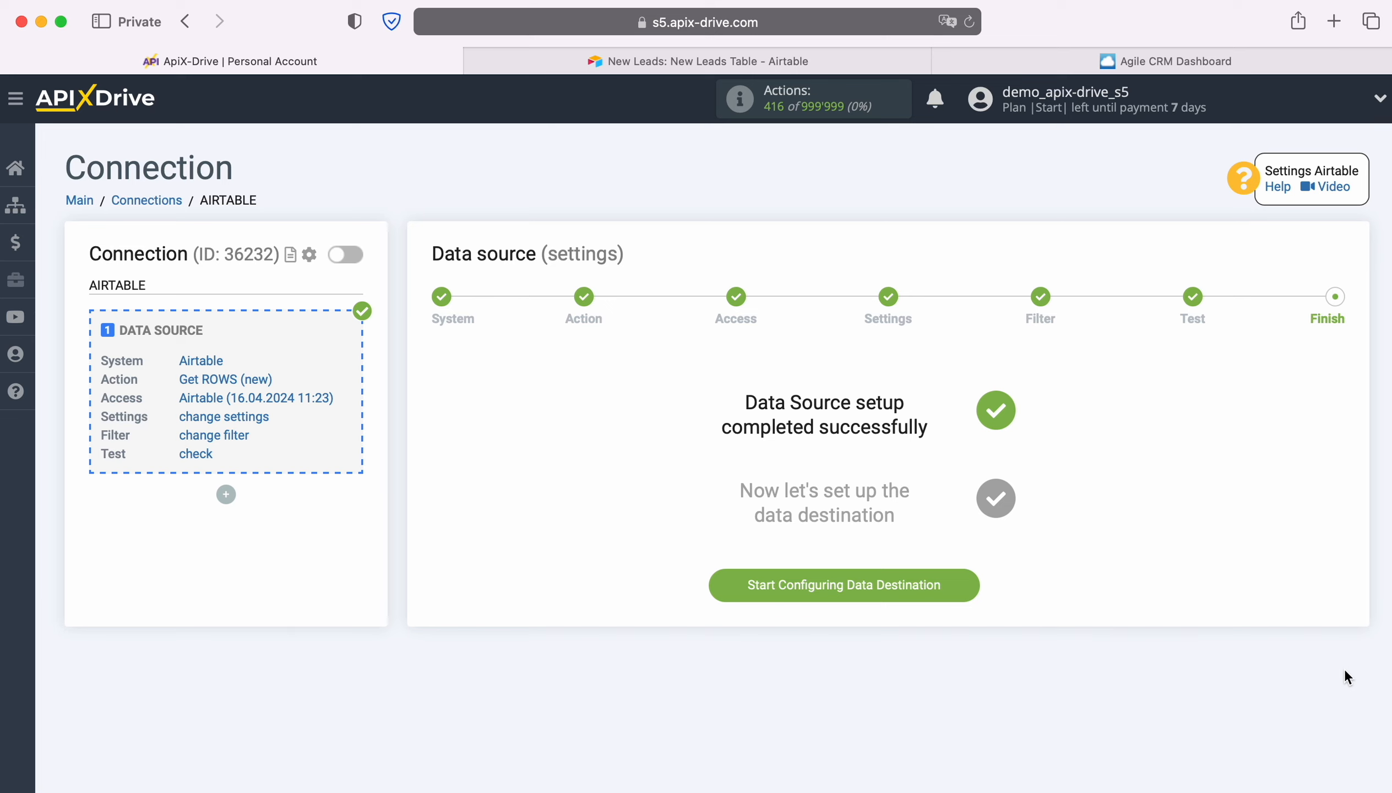
{"action": "left_click", "coordinate": [973, 584]}
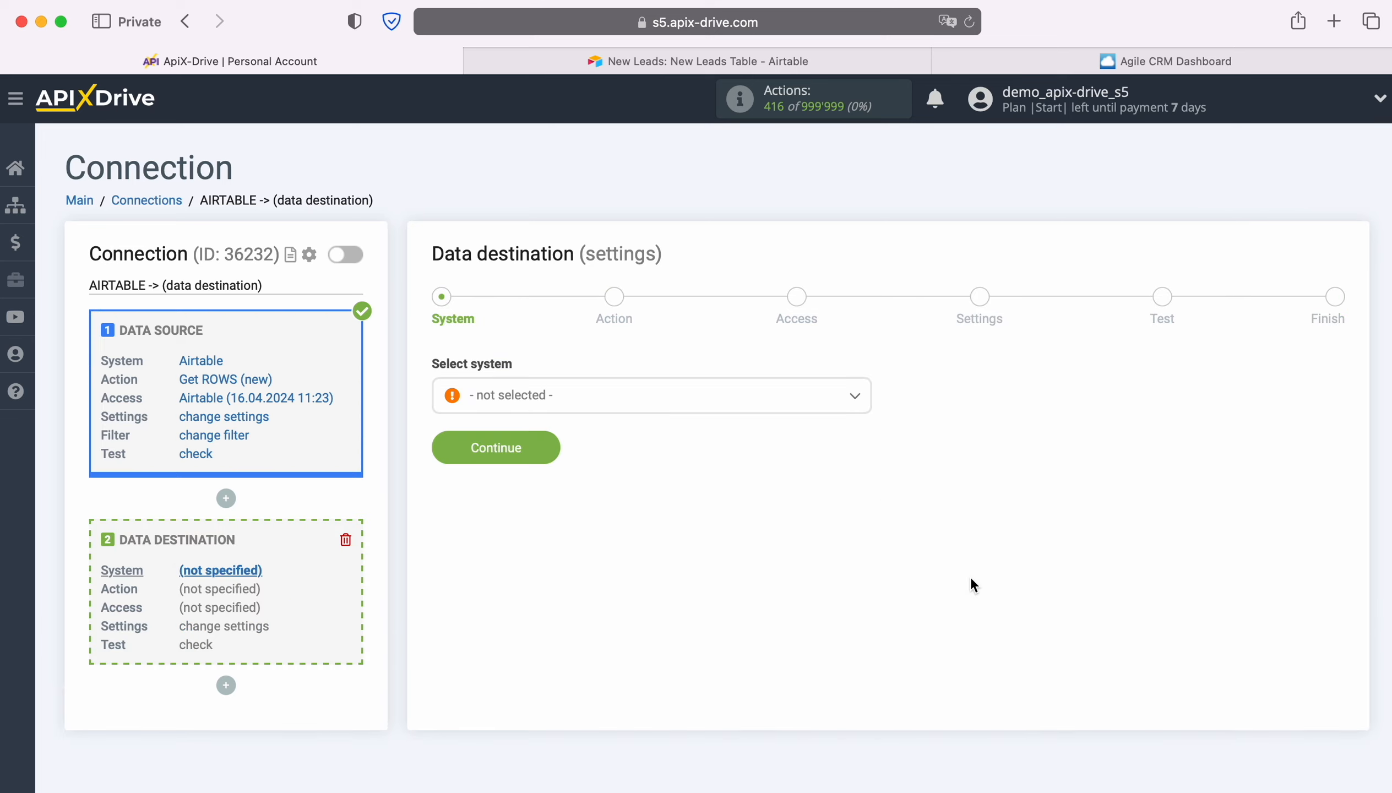
{"action": "left_click", "coordinate": [802, 401]}
{"action": "scroll", "coordinate": [714, 553], "scroll_direction": "down", "scroll_amount": 2}
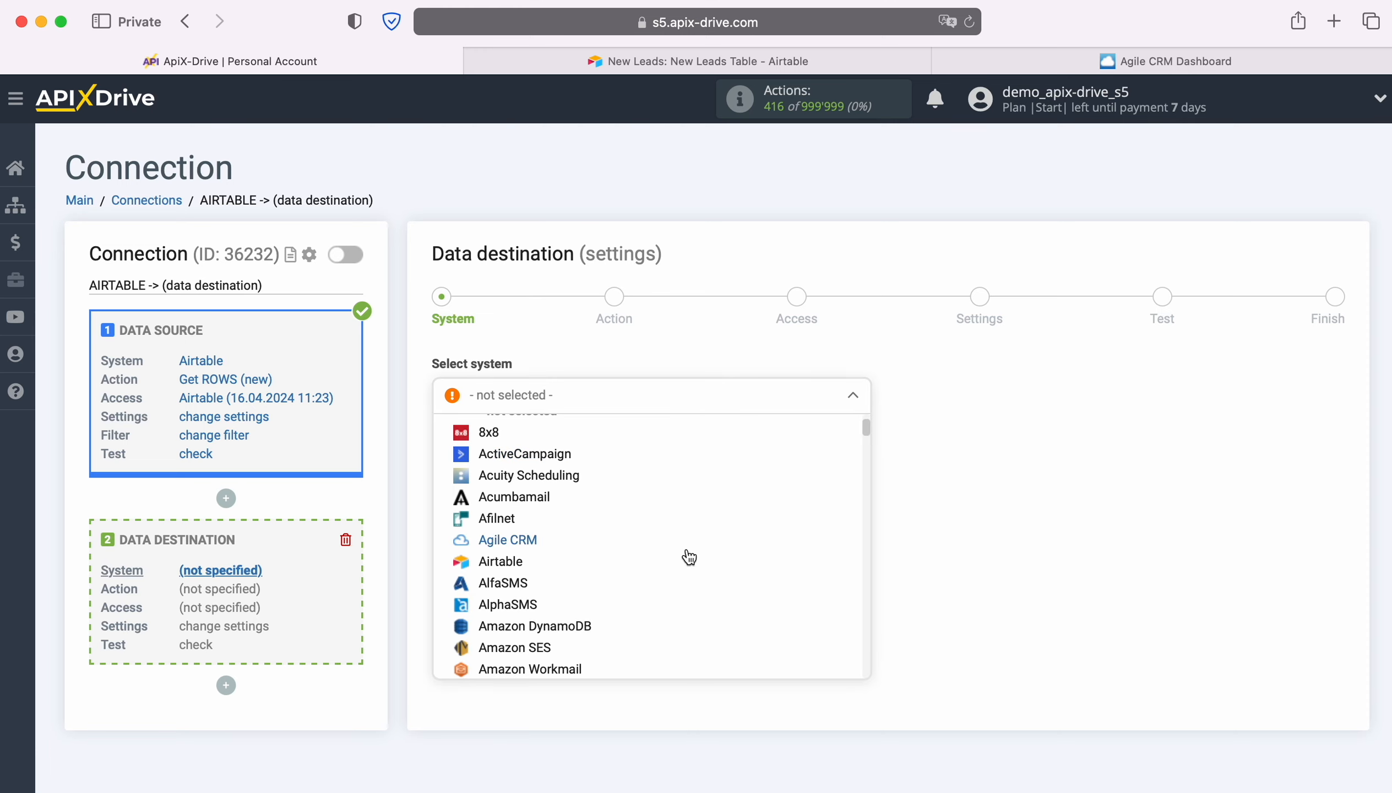
{"action": "left_click", "coordinate": [516, 534]}
{"action": "left_click", "coordinate": [550, 440]}
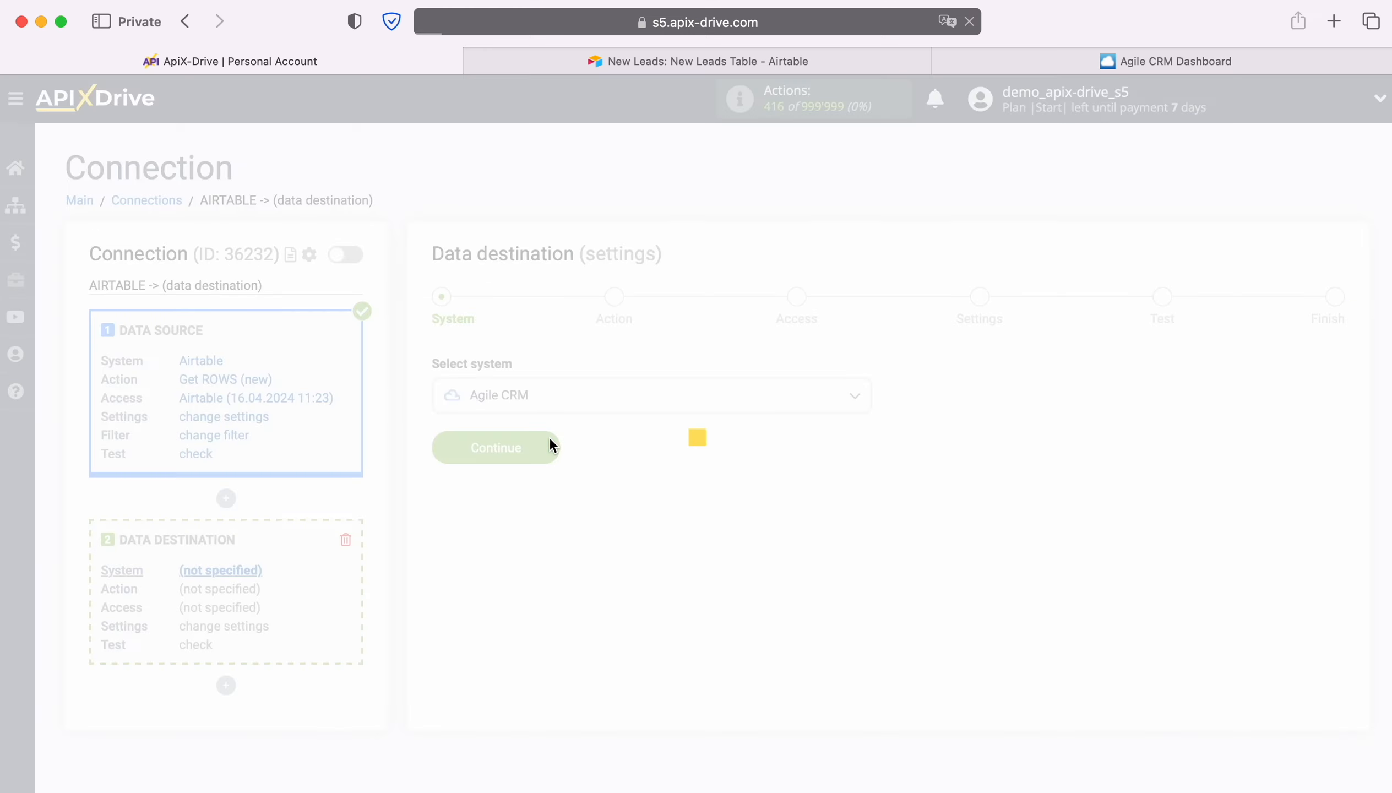
- Set the Agile CRM destination's action to Create CONTACT and continue to the access stage
{"action": "left_click", "coordinate": [646, 404]}
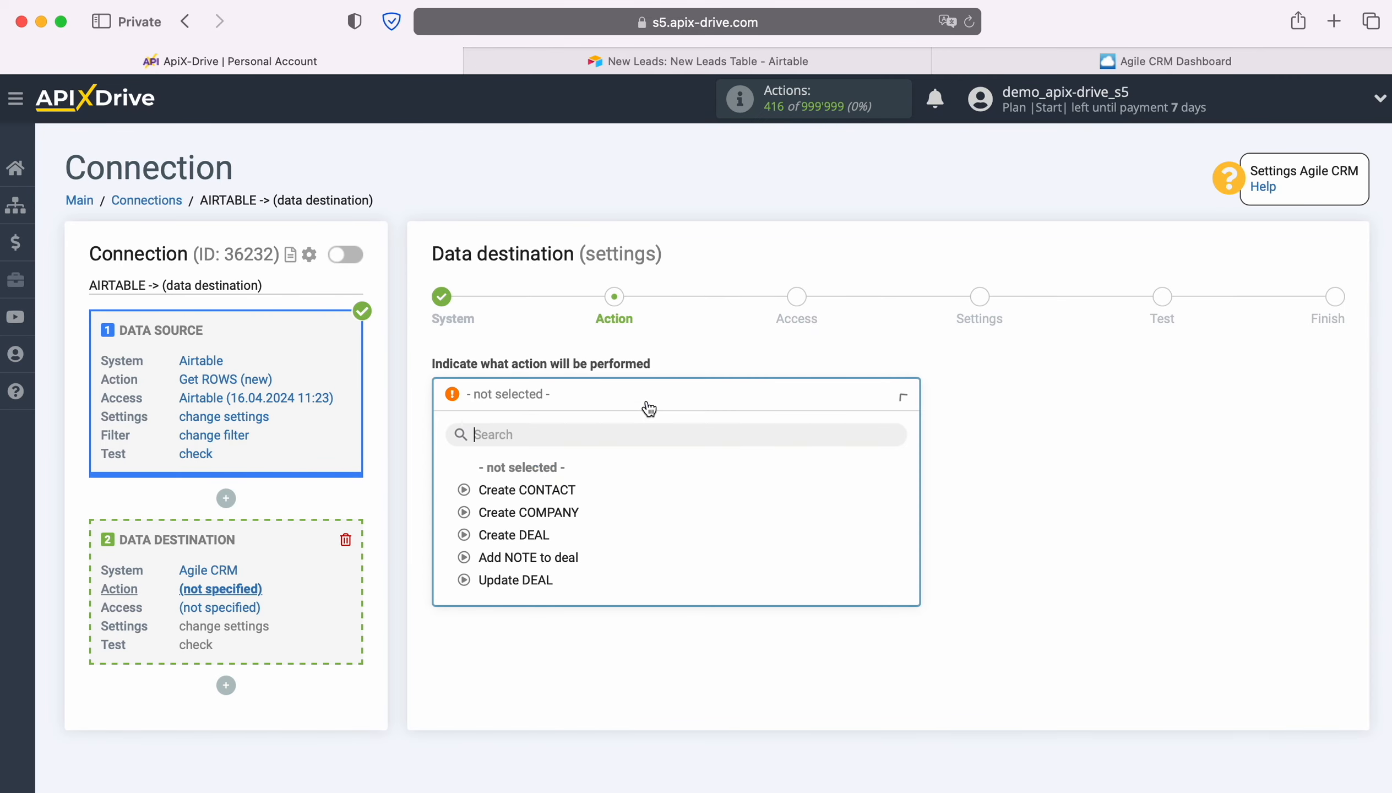
{"action": "left_click", "coordinate": [566, 490]}
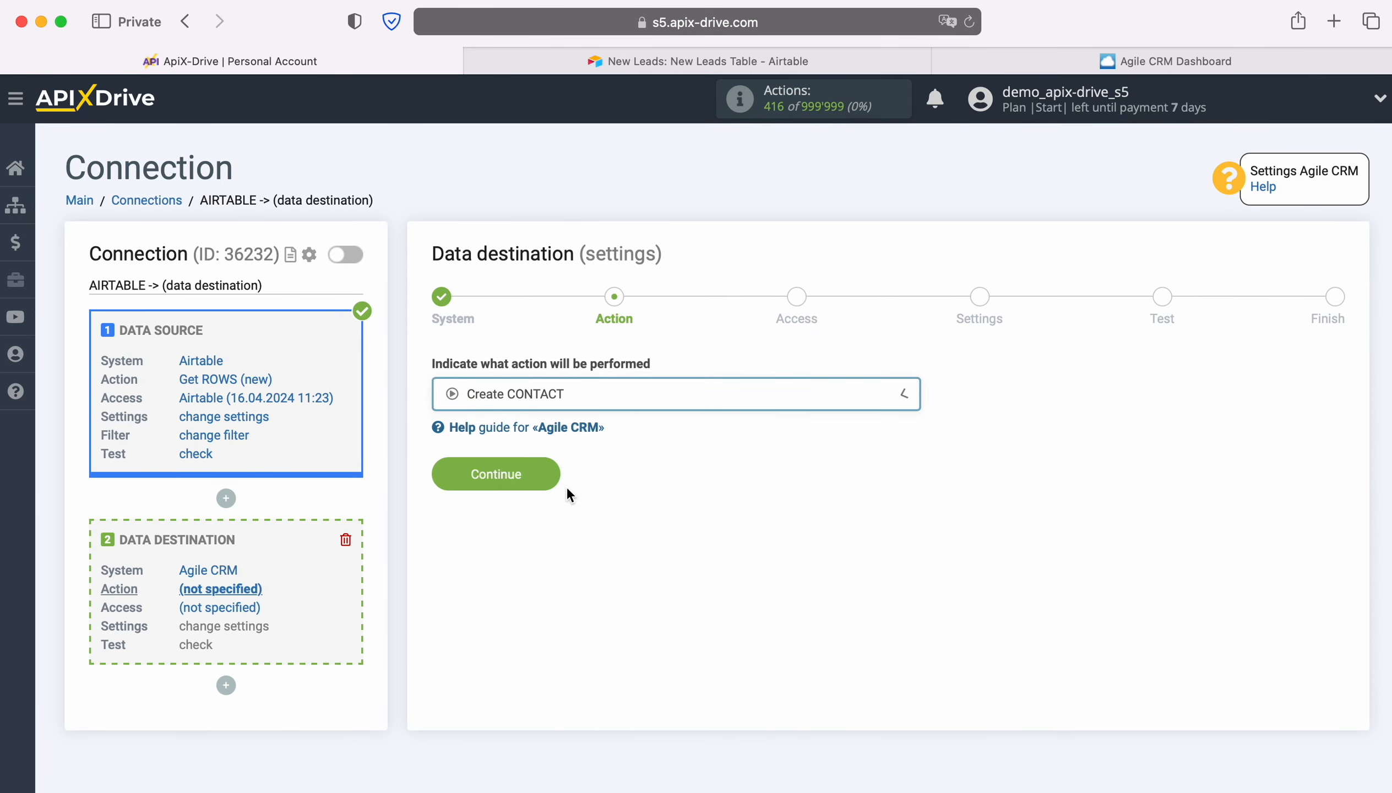
{"action": "left_click", "coordinate": [549, 474]}
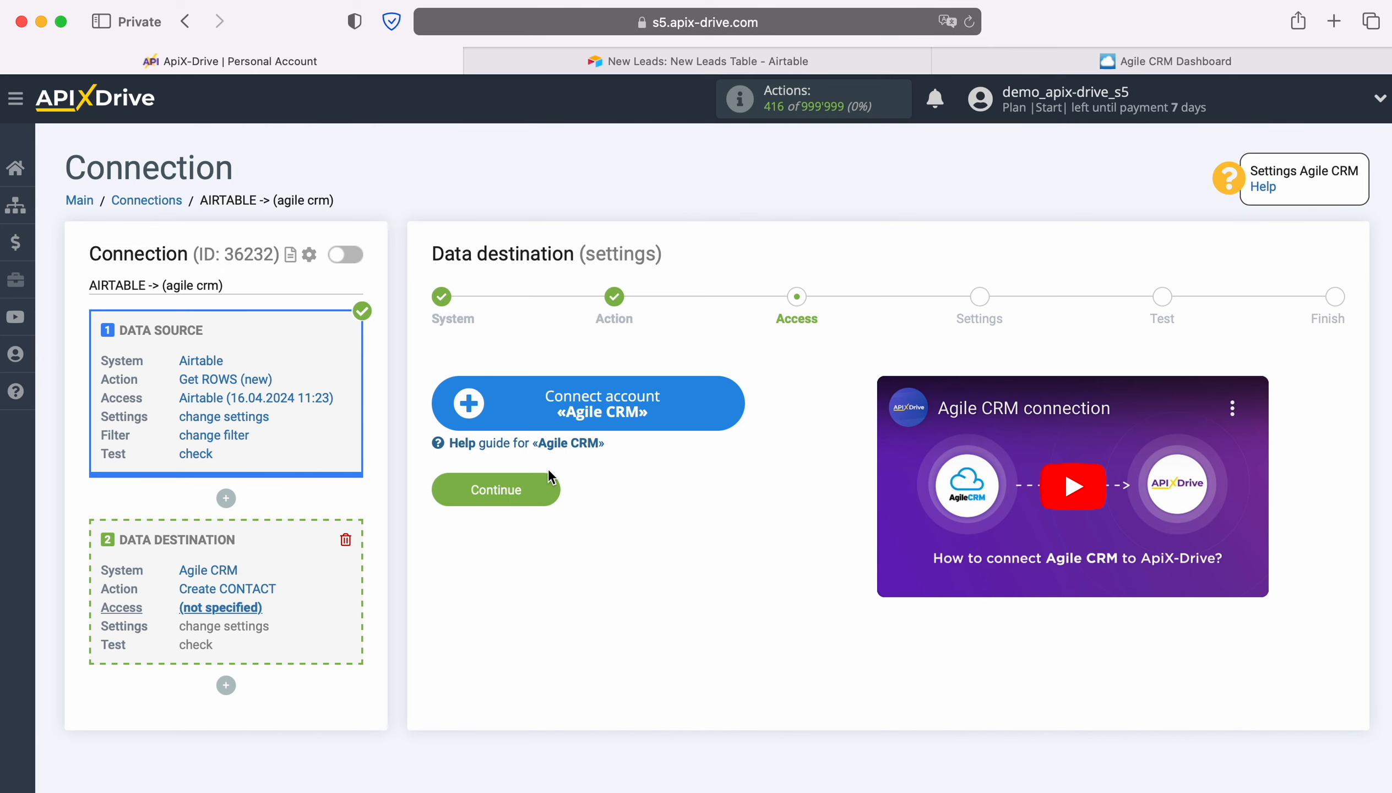
- Start connecting an Agile CRM account, and fill its Domain with apixdrivecomnew copied from the Agile CRM web address
{"action": "left_click", "coordinate": [729, 400]}
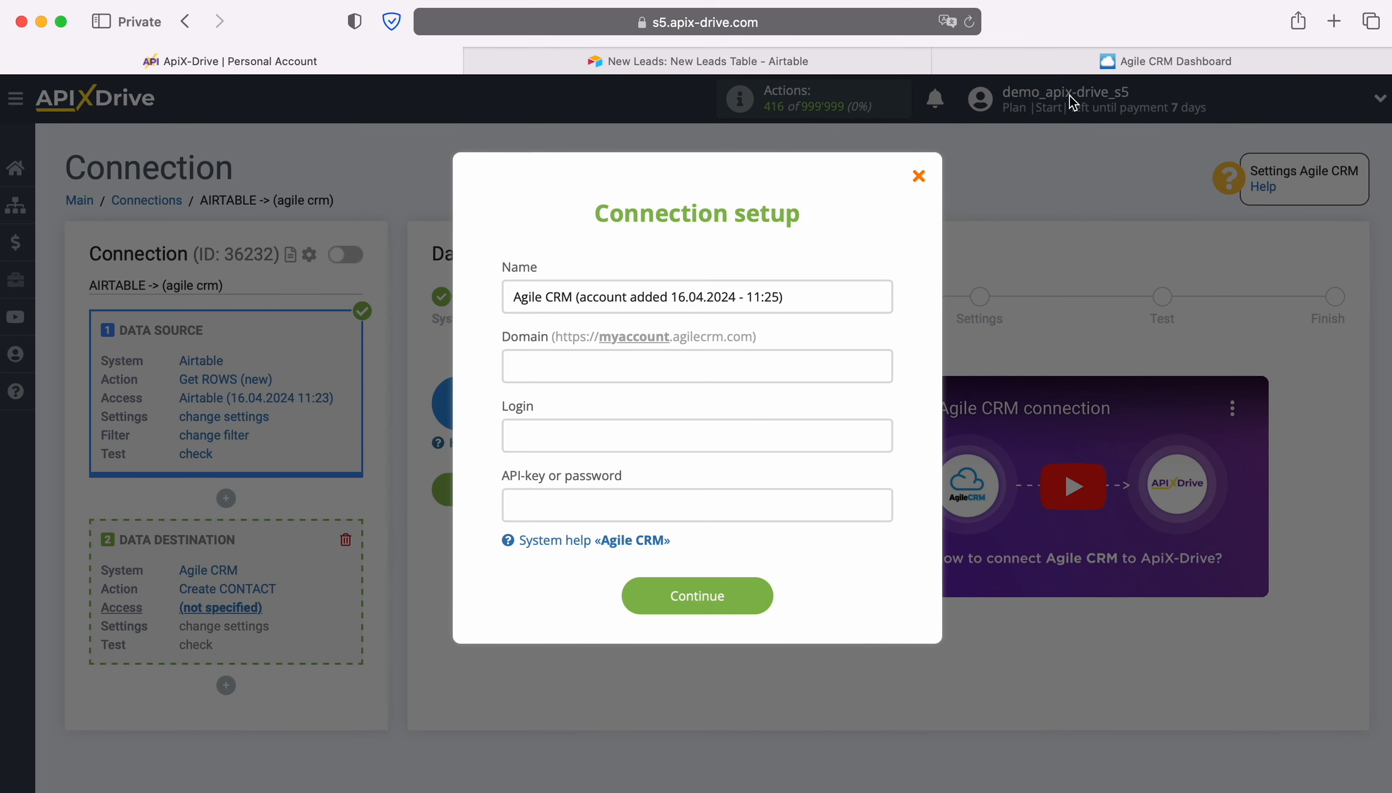
{"action": "left_click", "coordinate": [1104, 65]}
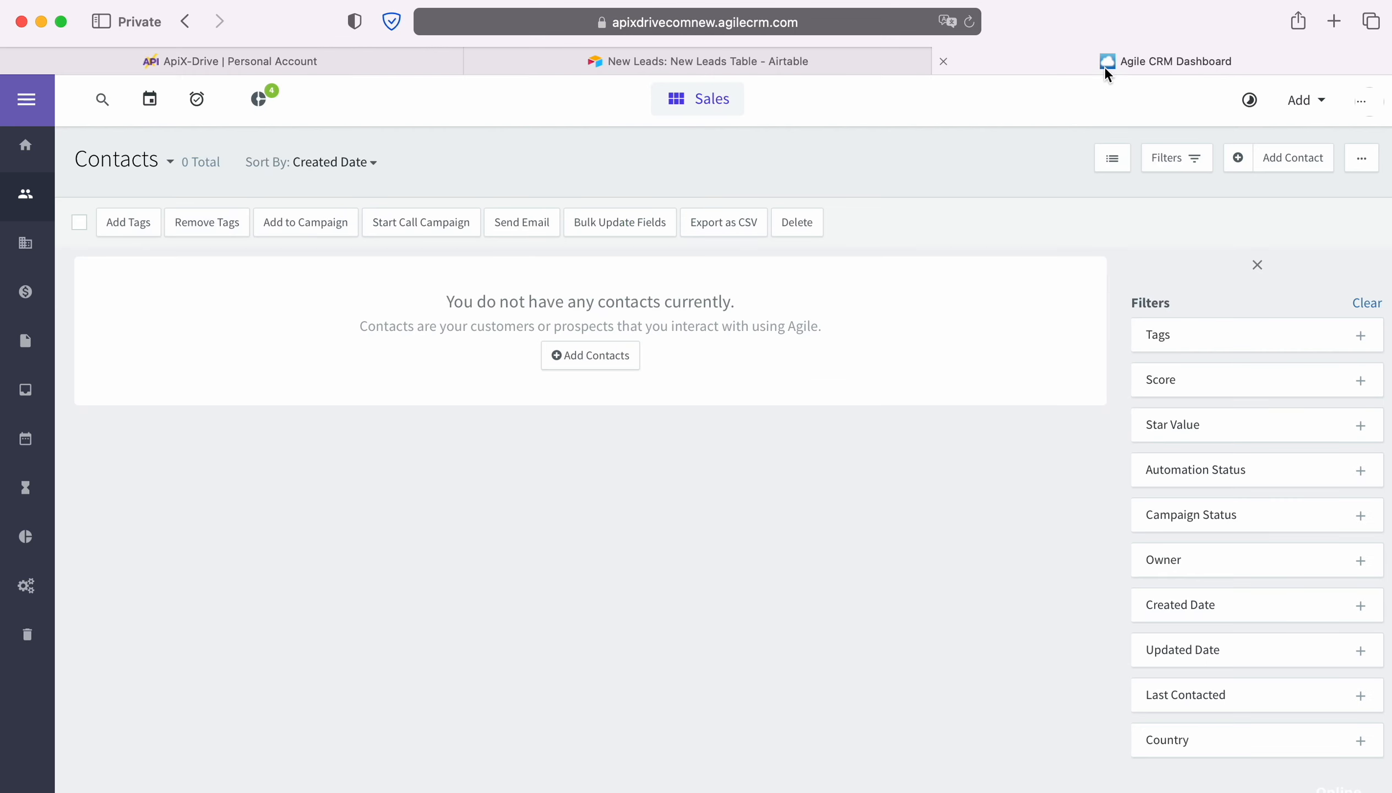
{"action": "left_click", "coordinate": [861, 24]}
{"action": "left_click_drag", "start_coordinate": [480, 24], "coordinate": [584, 24]}
{"action": "right_click", "coordinate": [550, 28]}
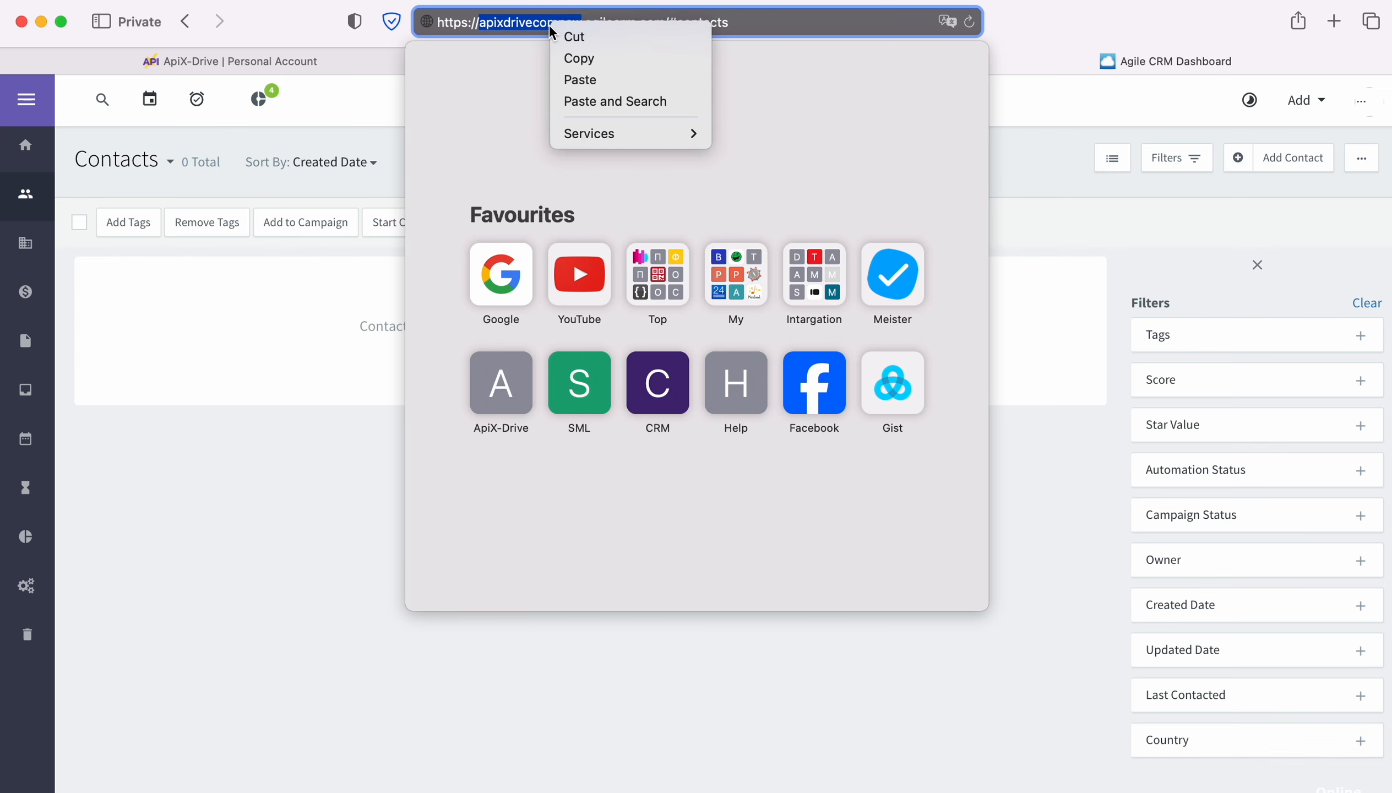
{"action": "left_click", "coordinate": [576, 60]}
{"action": "left_click", "coordinate": [323, 65]}
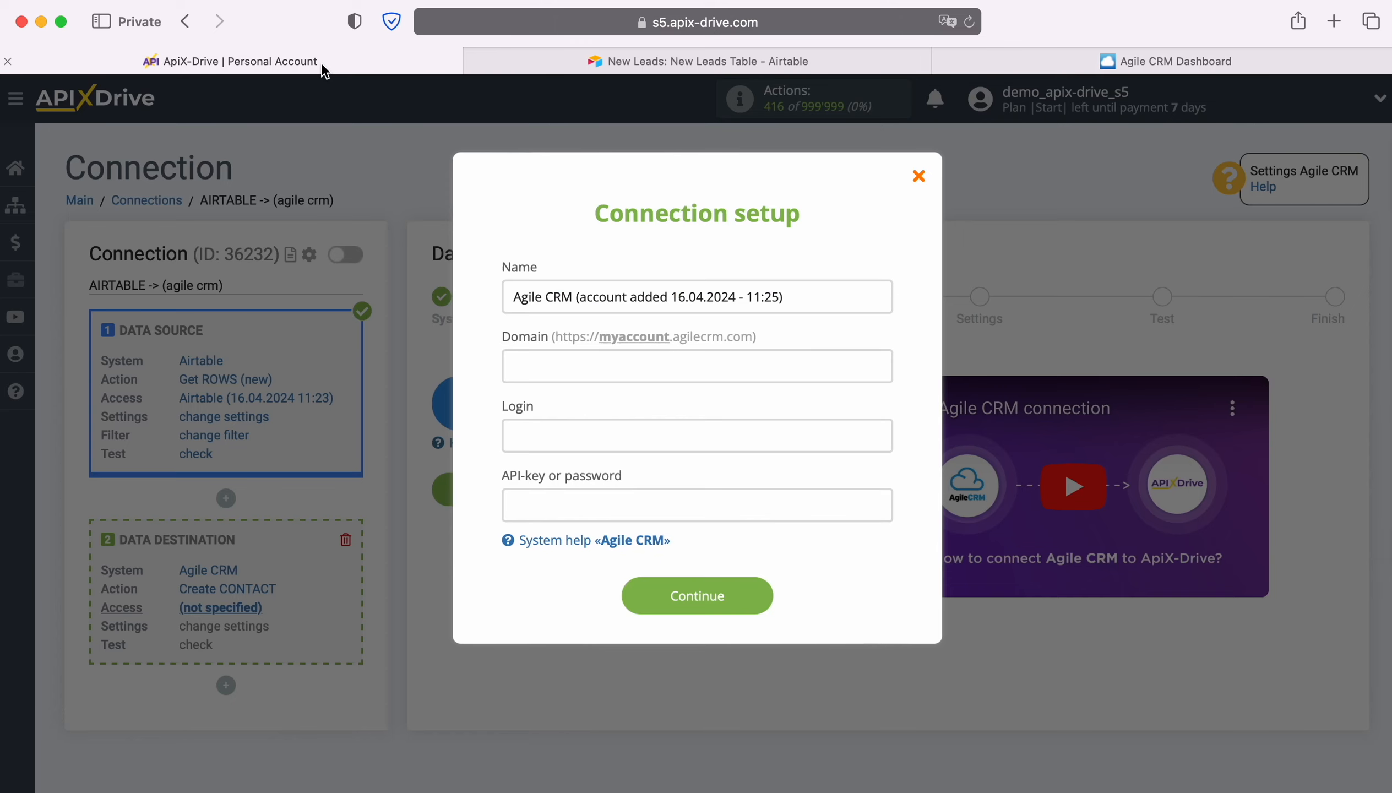
{"action": "right_click", "coordinate": [539, 375]}
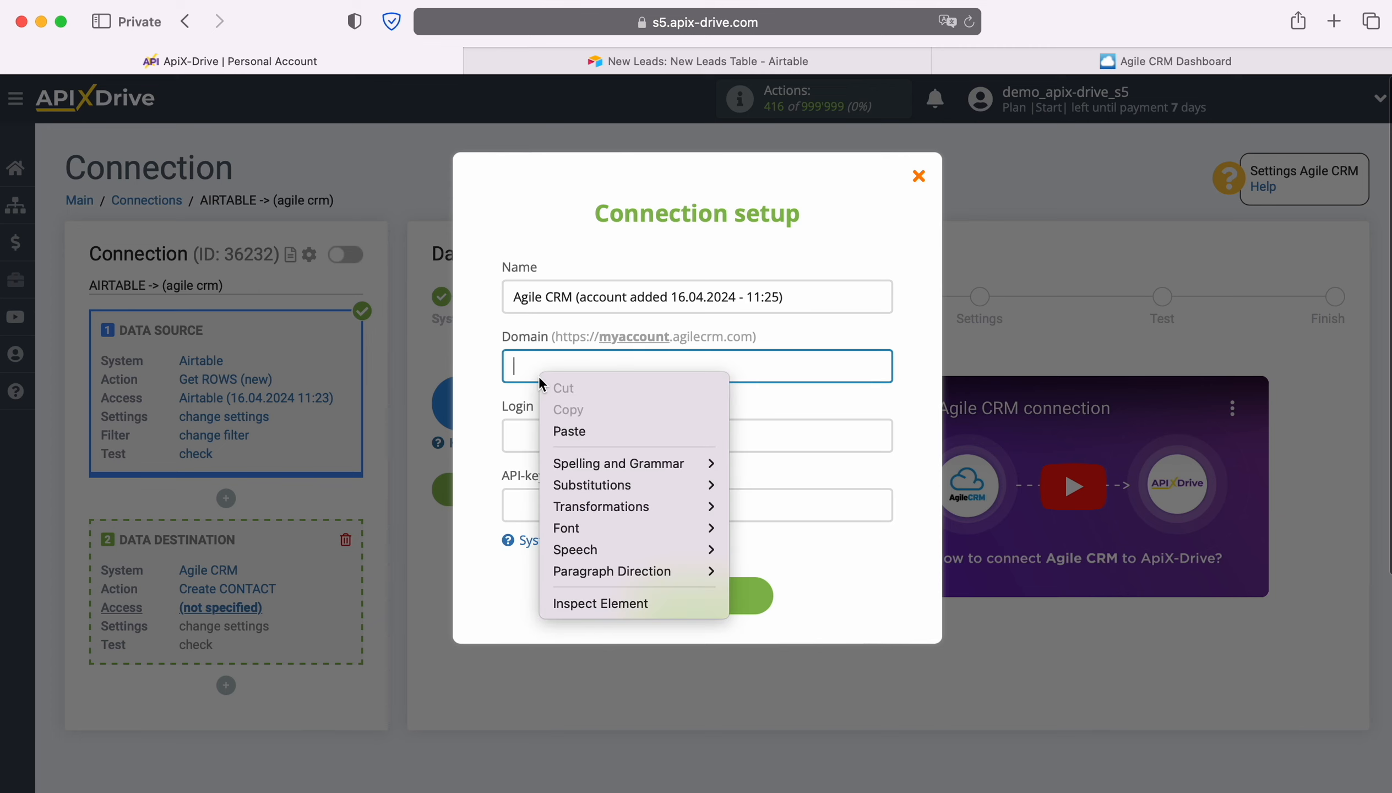
{"action": "left_click", "coordinate": [577, 430]}
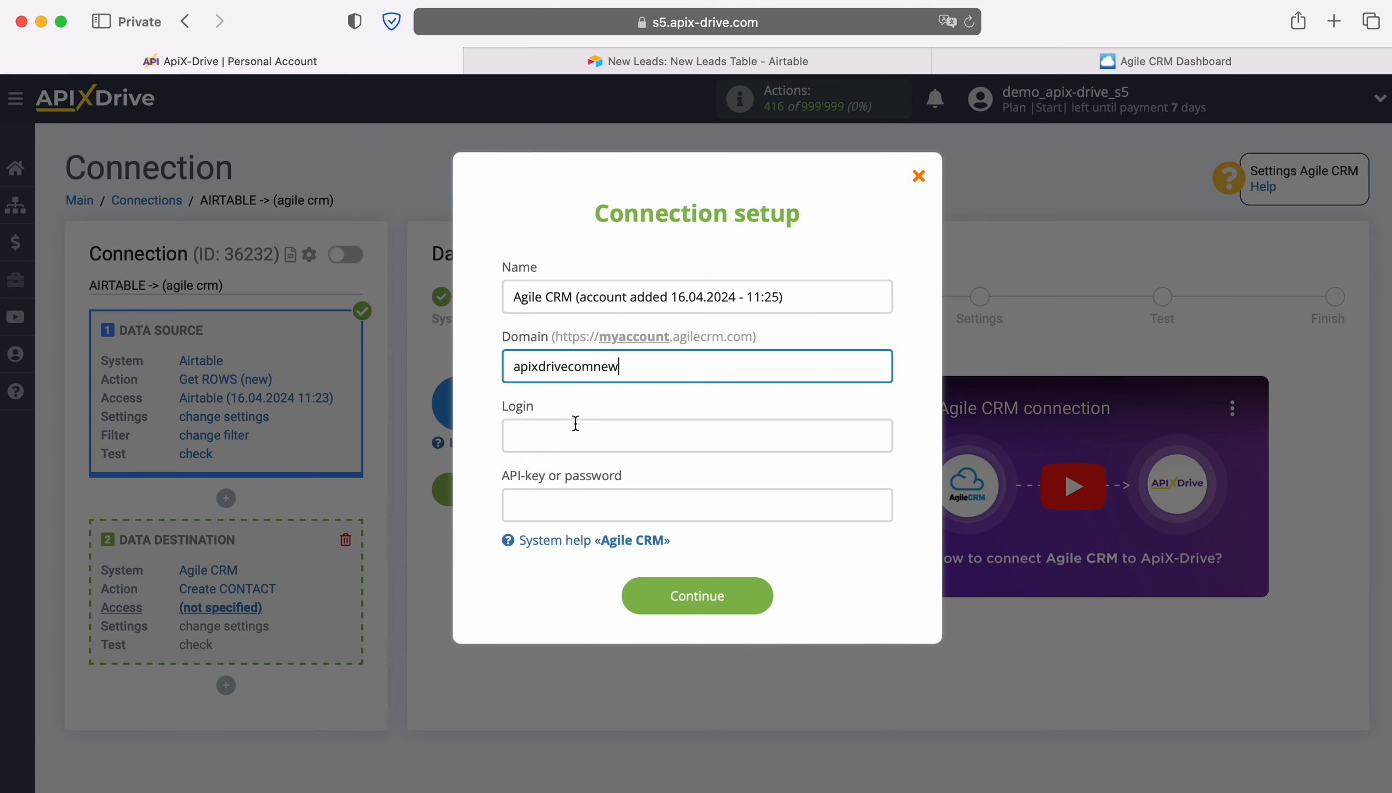
- Enter the Agile CRM account's e-mail address as the Login of the connection setup
{"action": "left_click", "coordinate": [569, 437]}
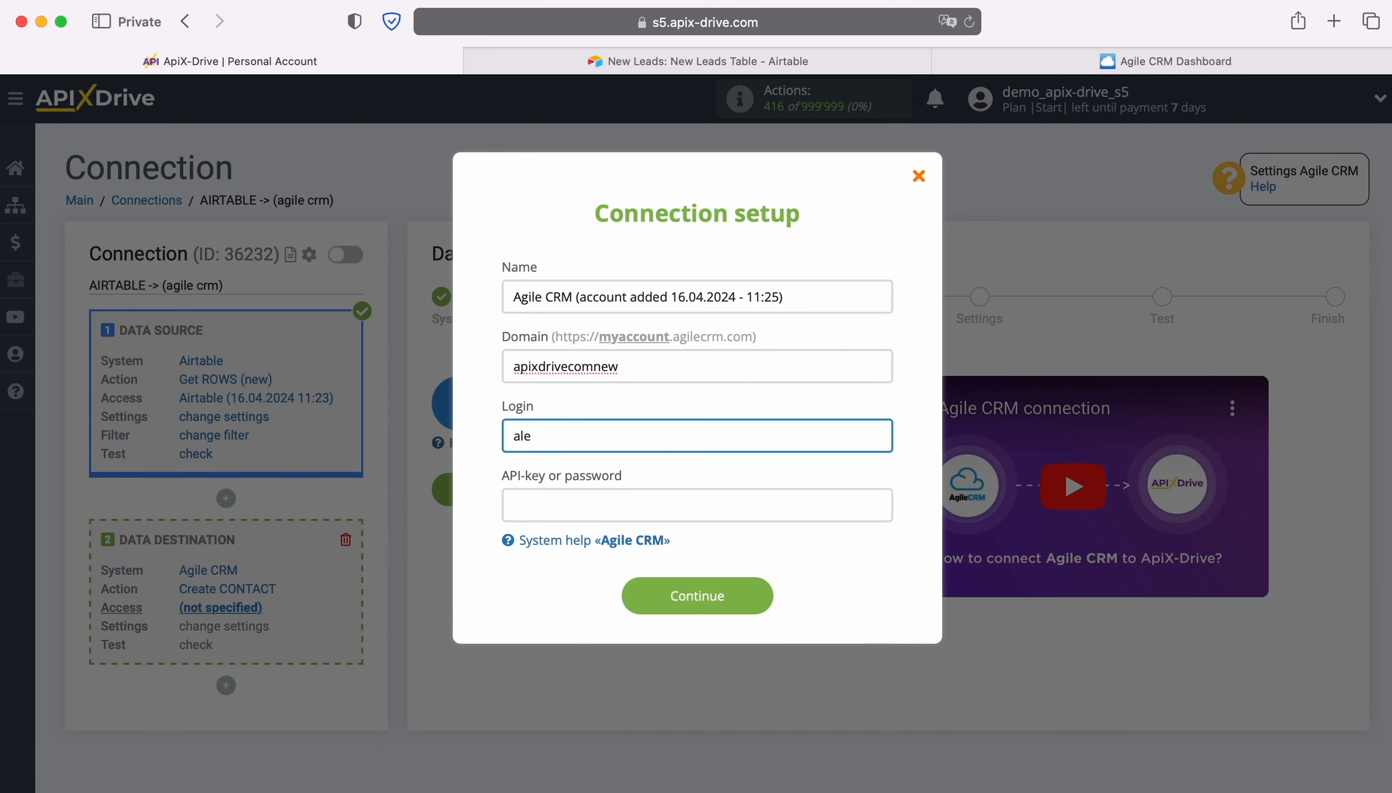
- Switch to Agile CRM and copy the REST API key from the Developers & API section of Admin Settings
{"action": "left_click", "coordinate": [1112, 64]}
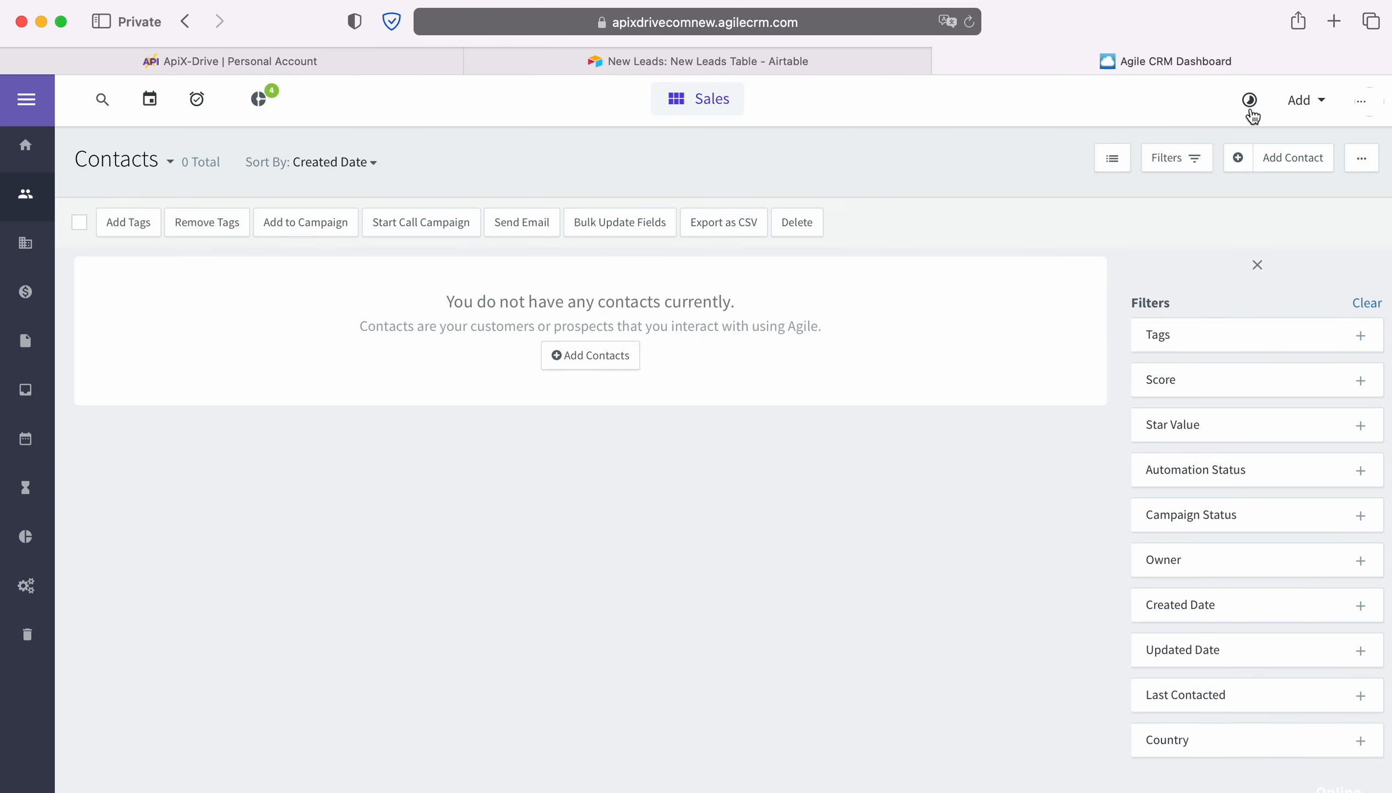
{"action": "left_click", "coordinate": [1359, 104]}
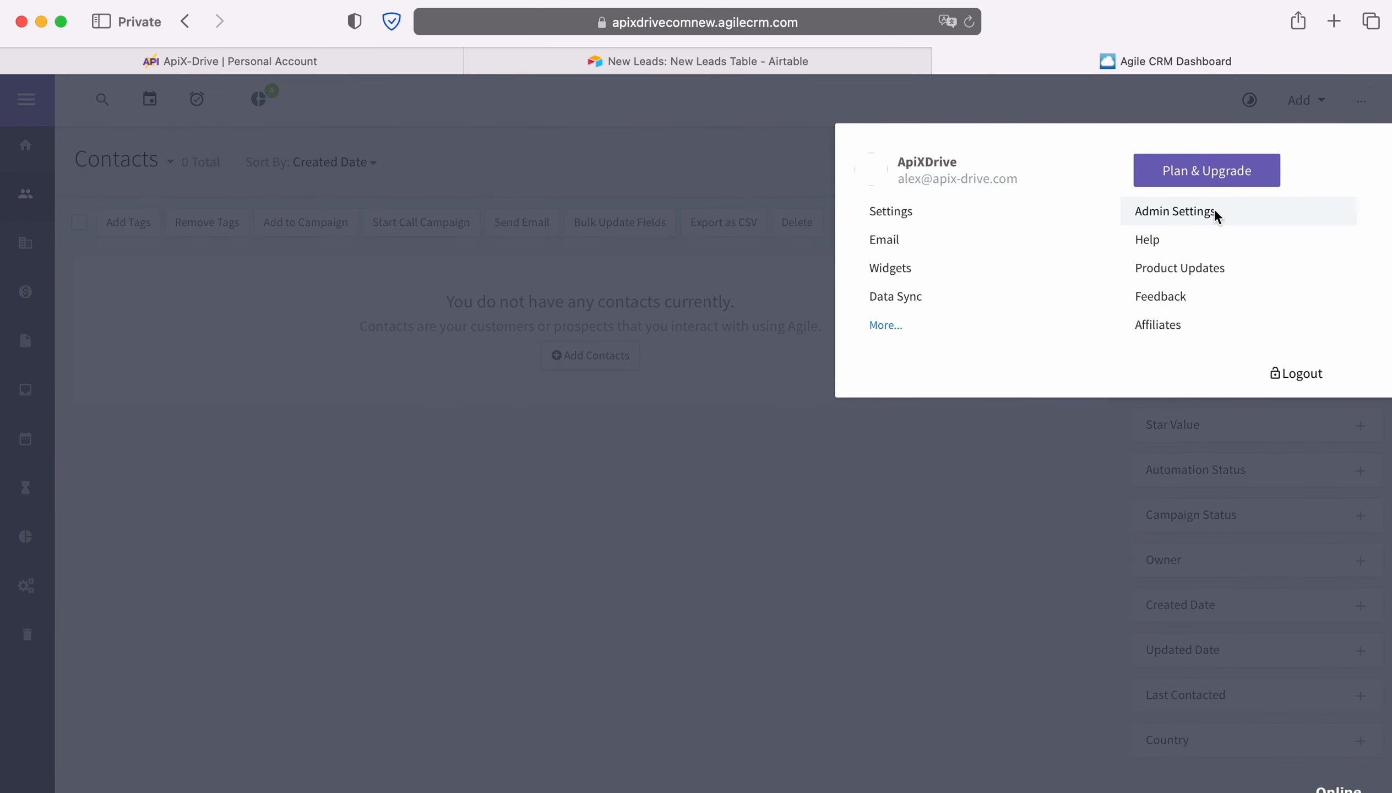
{"action": "left_click", "coordinate": [1214, 215]}
{"action": "scroll", "coordinate": [221, 566], "scroll_direction": "down", "scroll_amount": 3}
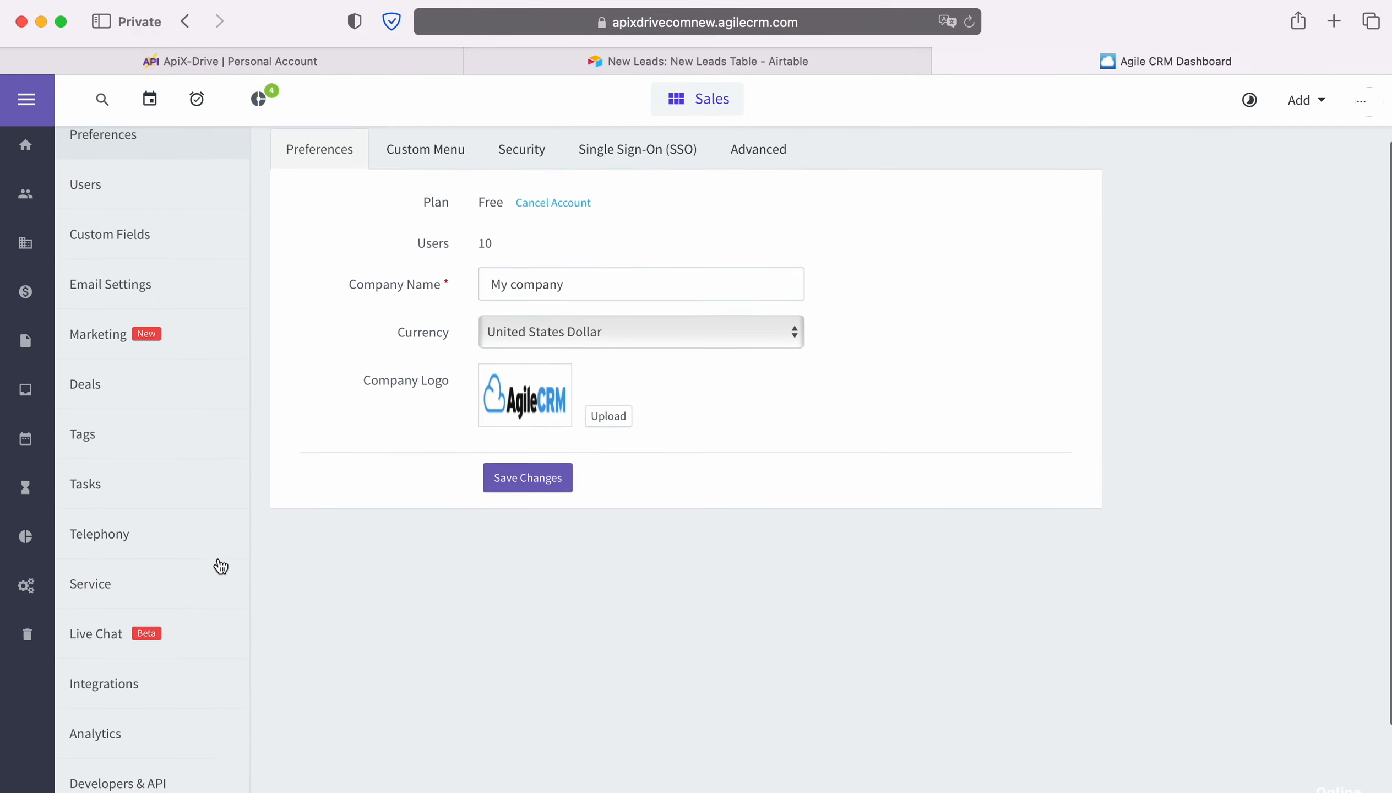
{"action": "left_click", "coordinate": [147, 761]}
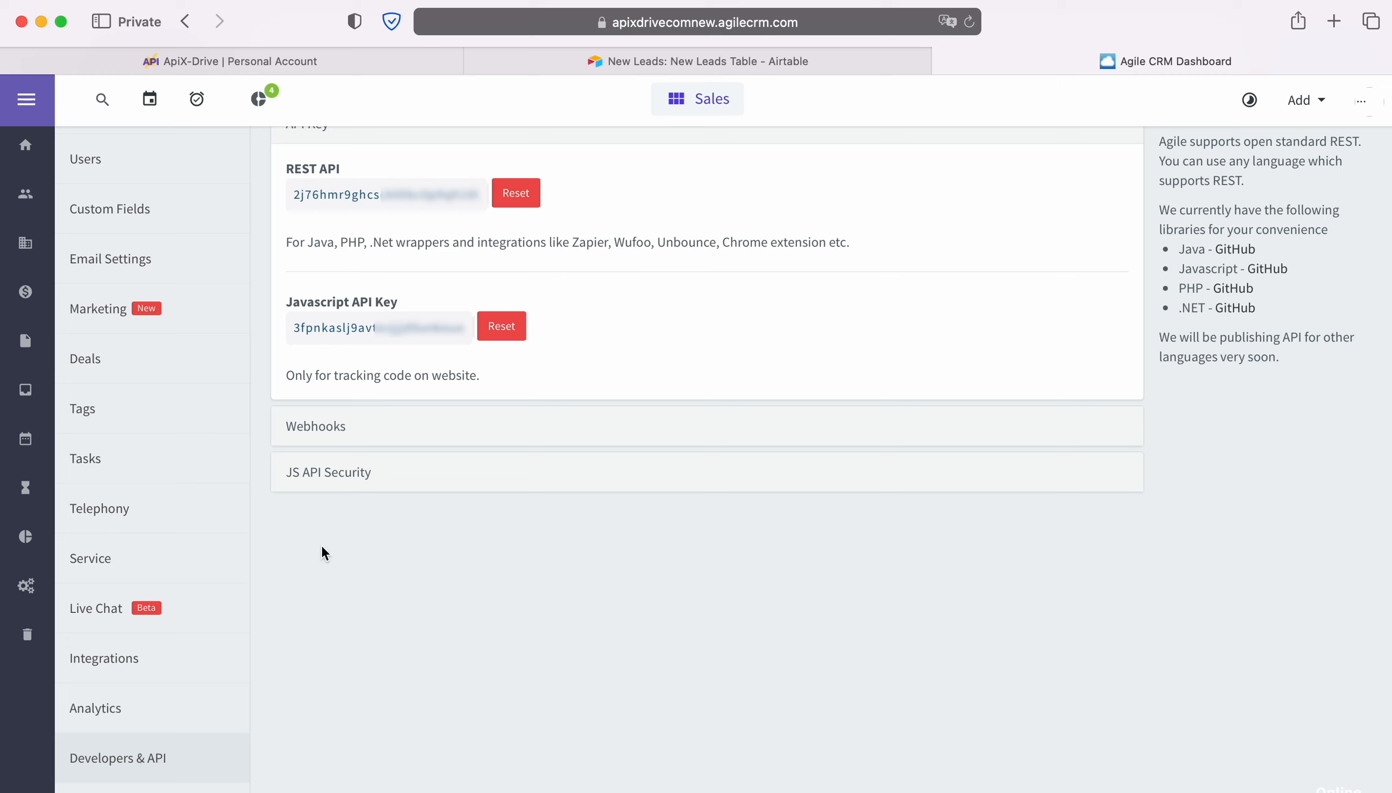
{"action": "left_click_drag", "start_coordinate": [289, 195], "coordinate": [479, 188]}
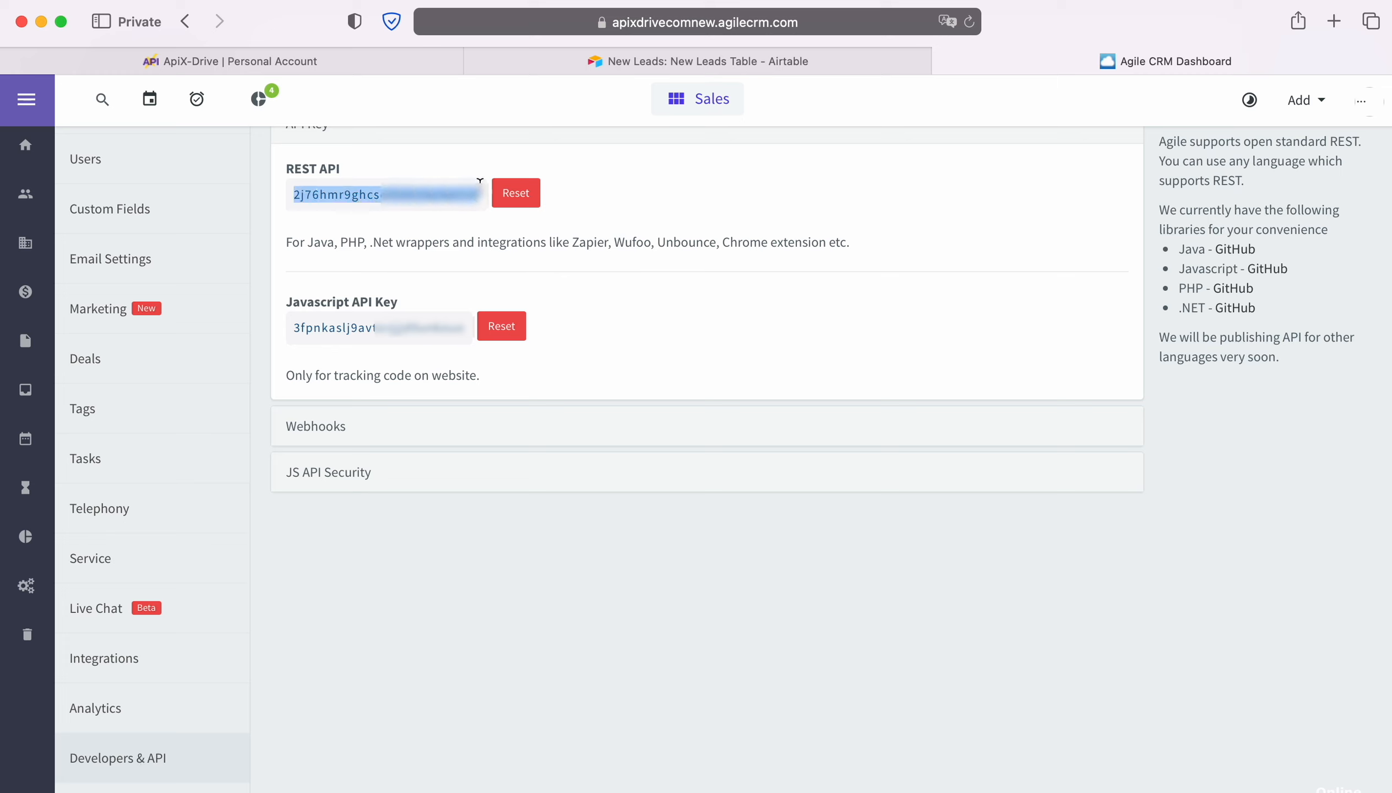
{"action": "right_click", "coordinate": [425, 212]}
{"action": "left_click", "coordinate": [472, 282]}
- Back in ApiX-Drive, paste the API key into the Agile CRM connection setup and submit it
{"action": "left_click", "coordinate": [258, 59]}
{"action": "right_click", "coordinate": [521, 501]}
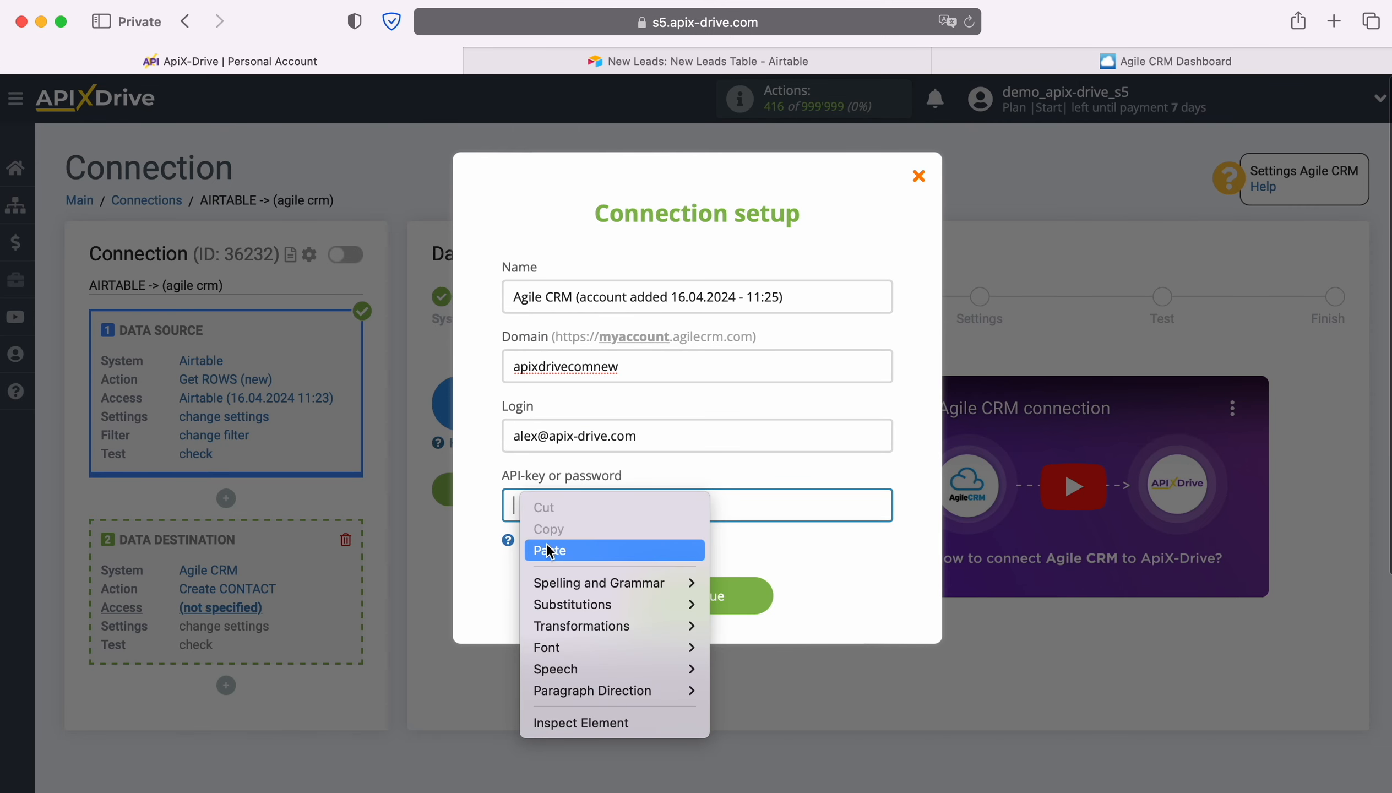
{"action": "left_click", "coordinate": [549, 551]}
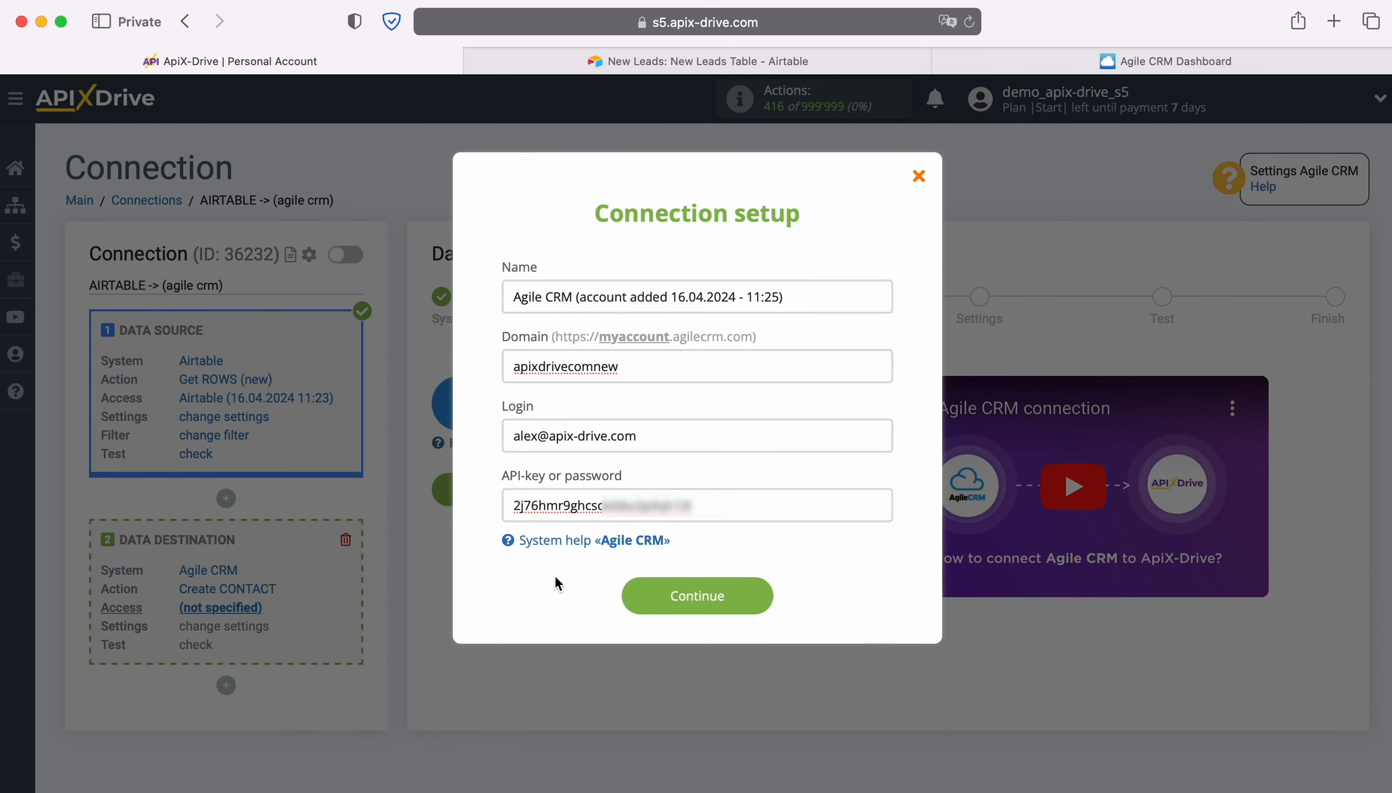
{"action": "left_click", "coordinate": [757, 589]}
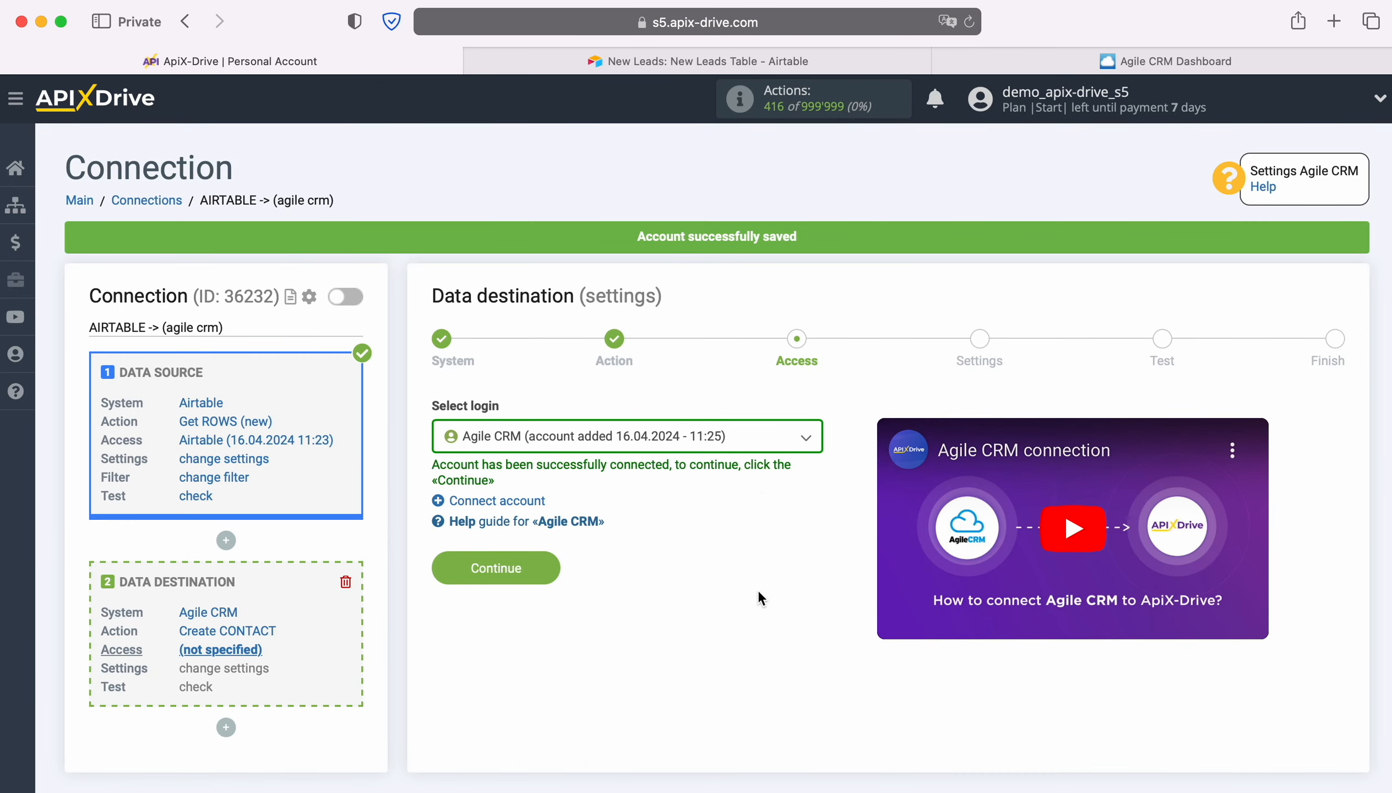
- Choose the newly connected Agile CRM account as the destination's login and continue to the settings stage
{"action": "left_click", "coordinate": [762, 439]}
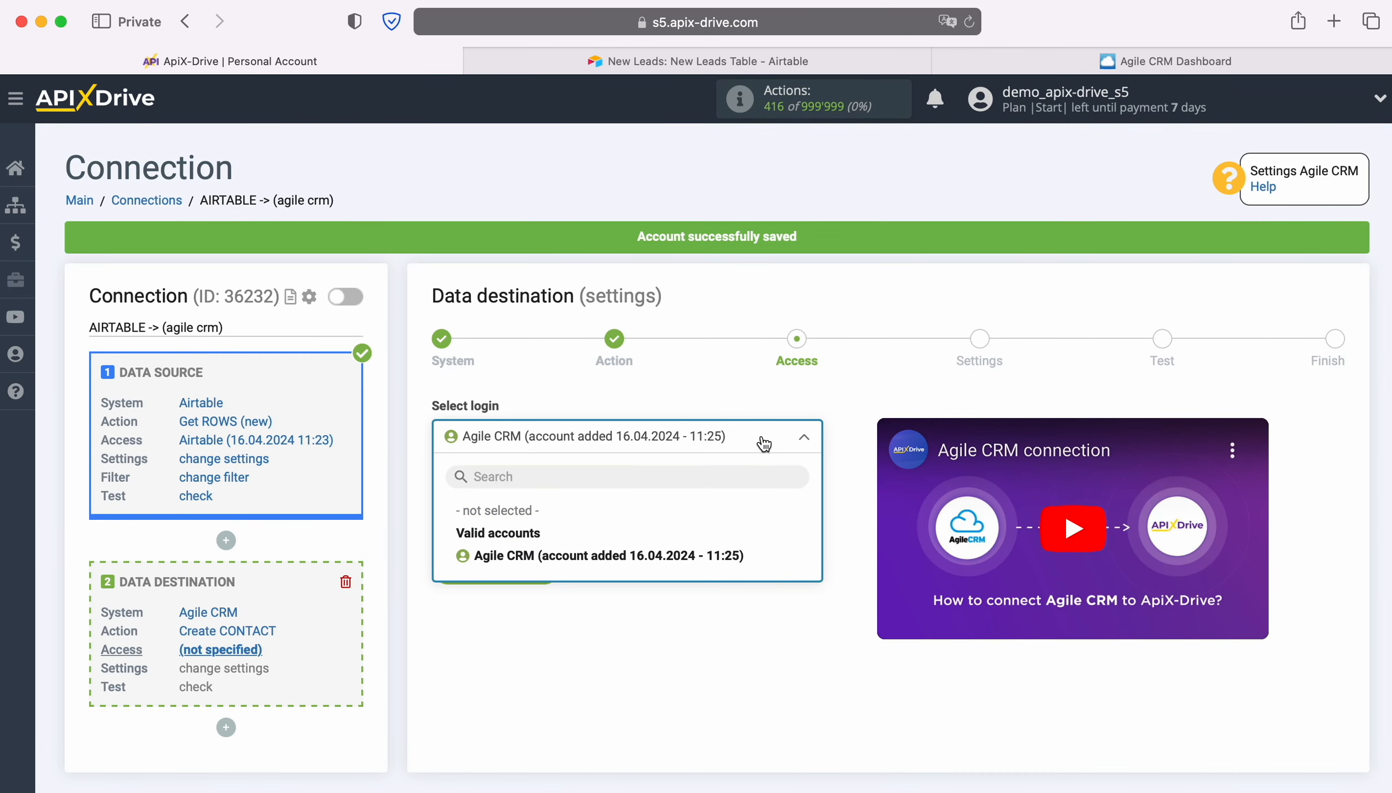
{"action": "left_click", "coordinate": [599, 555]}
{"action": "left_click", "coordinate": [548, 568]}
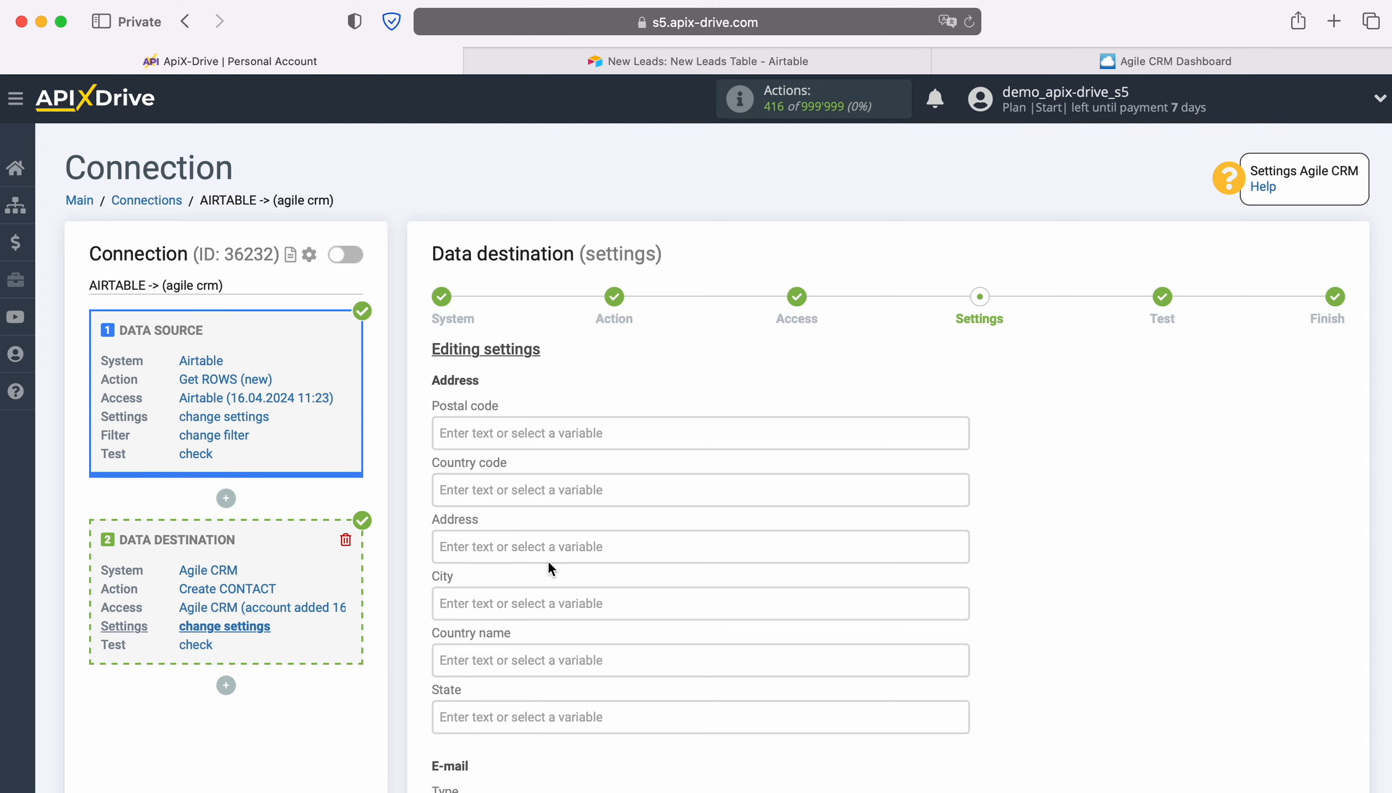
- Map the contact's E-mail value to the Airtable Email variable and First name to the Airtable First name variable
{"action": "scroll", "coordinate": [702, 487], "scroll_direction": "down", "scroll_amount": 5}
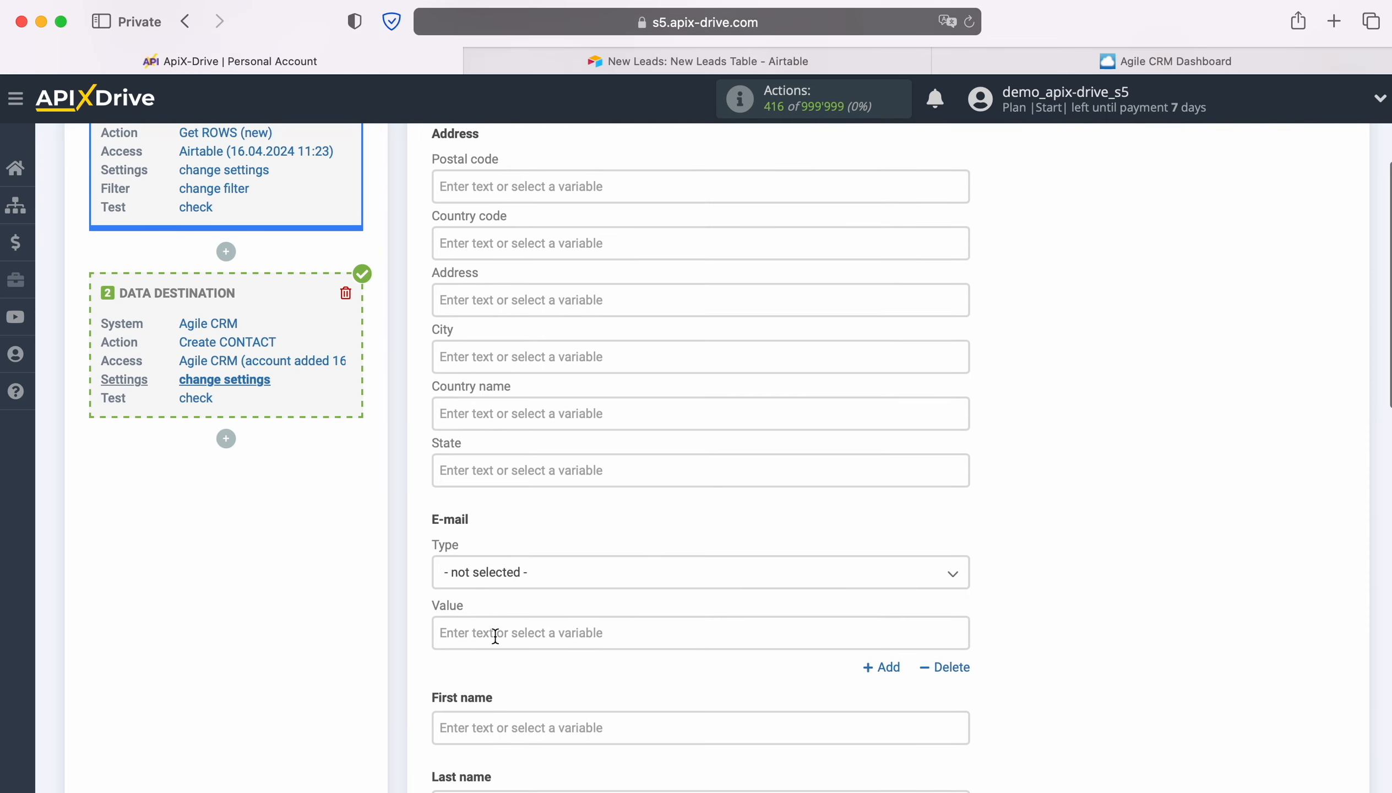
{"action": "left_click", "coordinate": [495, 635]}
{"action": "scroll", "coordinate": [810, 494], "scroll_direction": "down", "scroll_amount": 3}
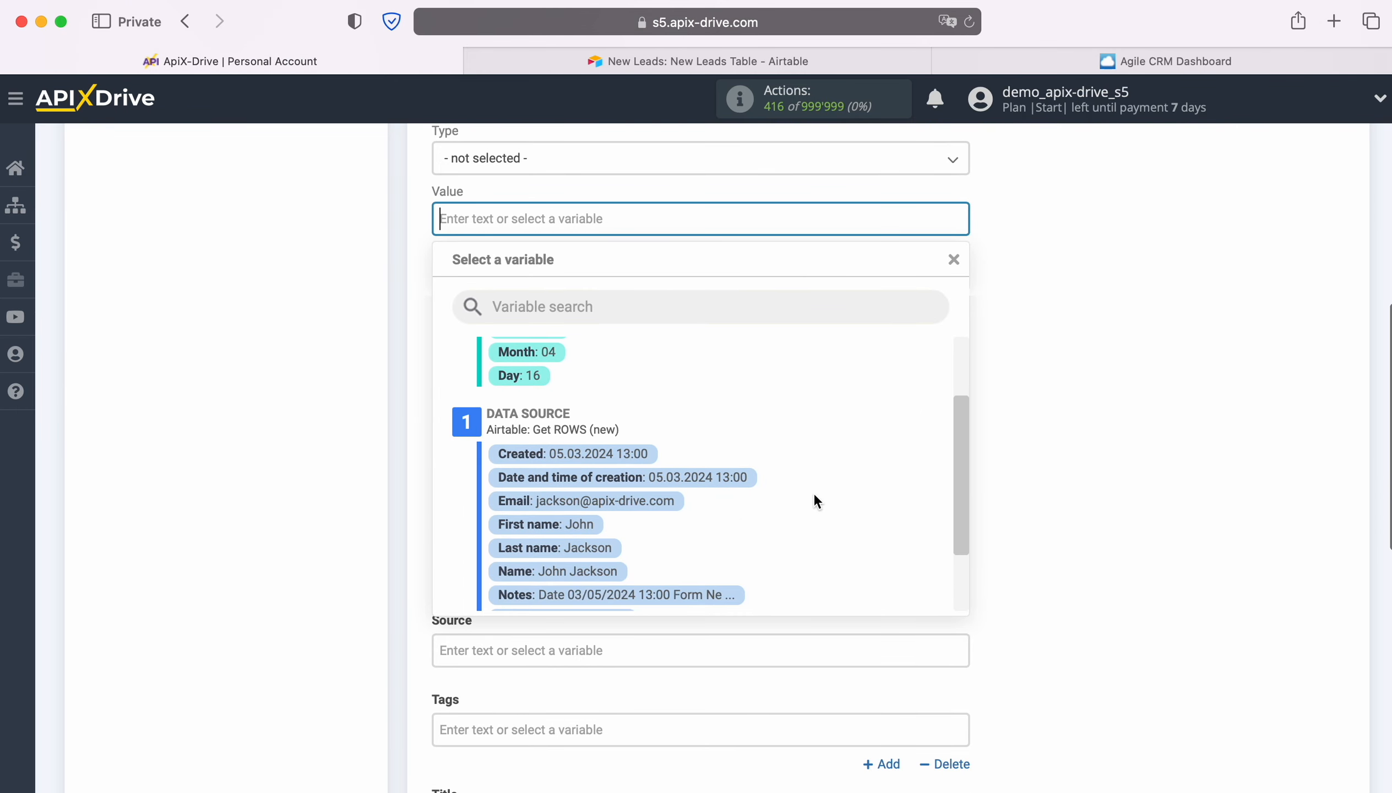
{"action": "left_click", "coordinate": [643, 511]}
{"action": "left_click", "coordinate": [562, 310]}
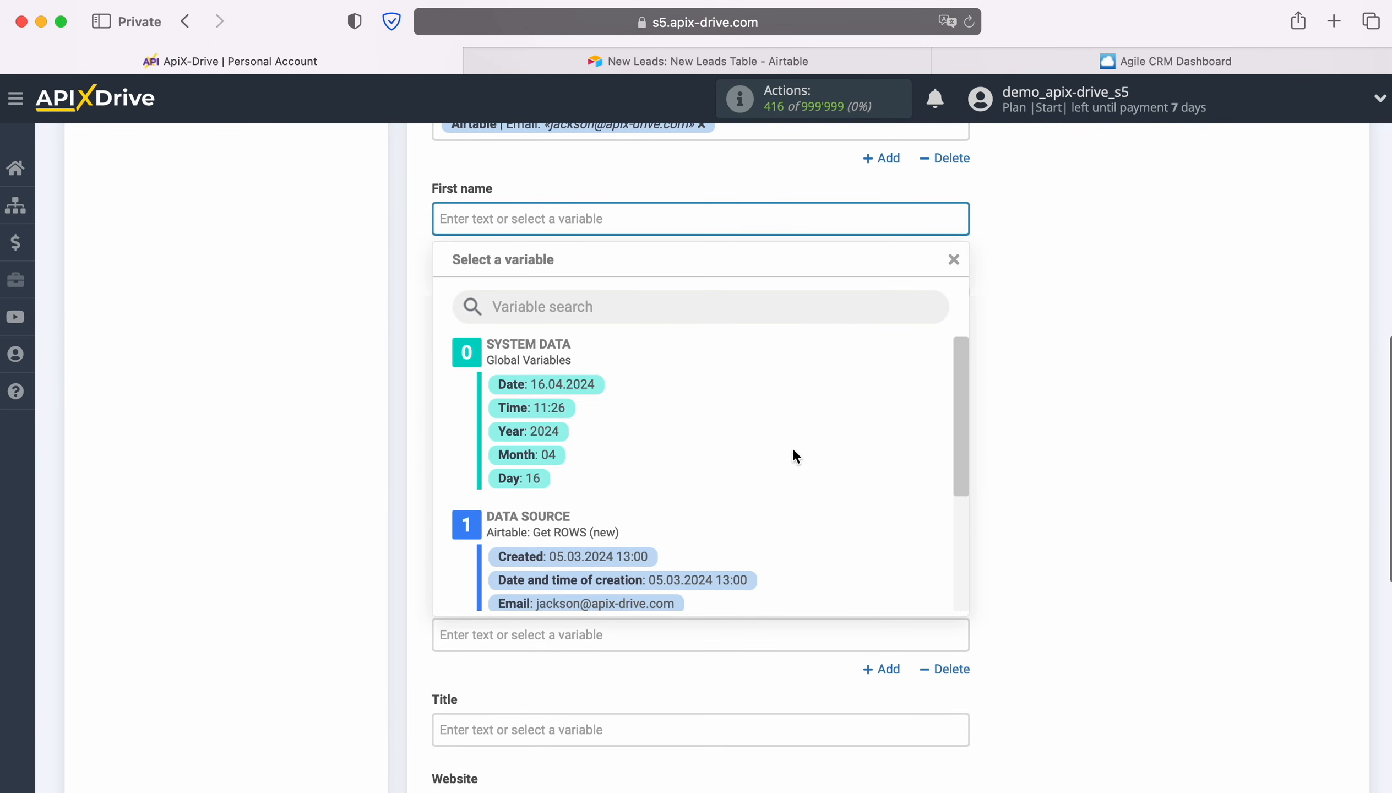
{"action": "scroll", "coordinate": [802, 447], "scroll_direction": "down", "scroll_amount": 3}
{"action": "left_click", "coordinate": [543, 487]}
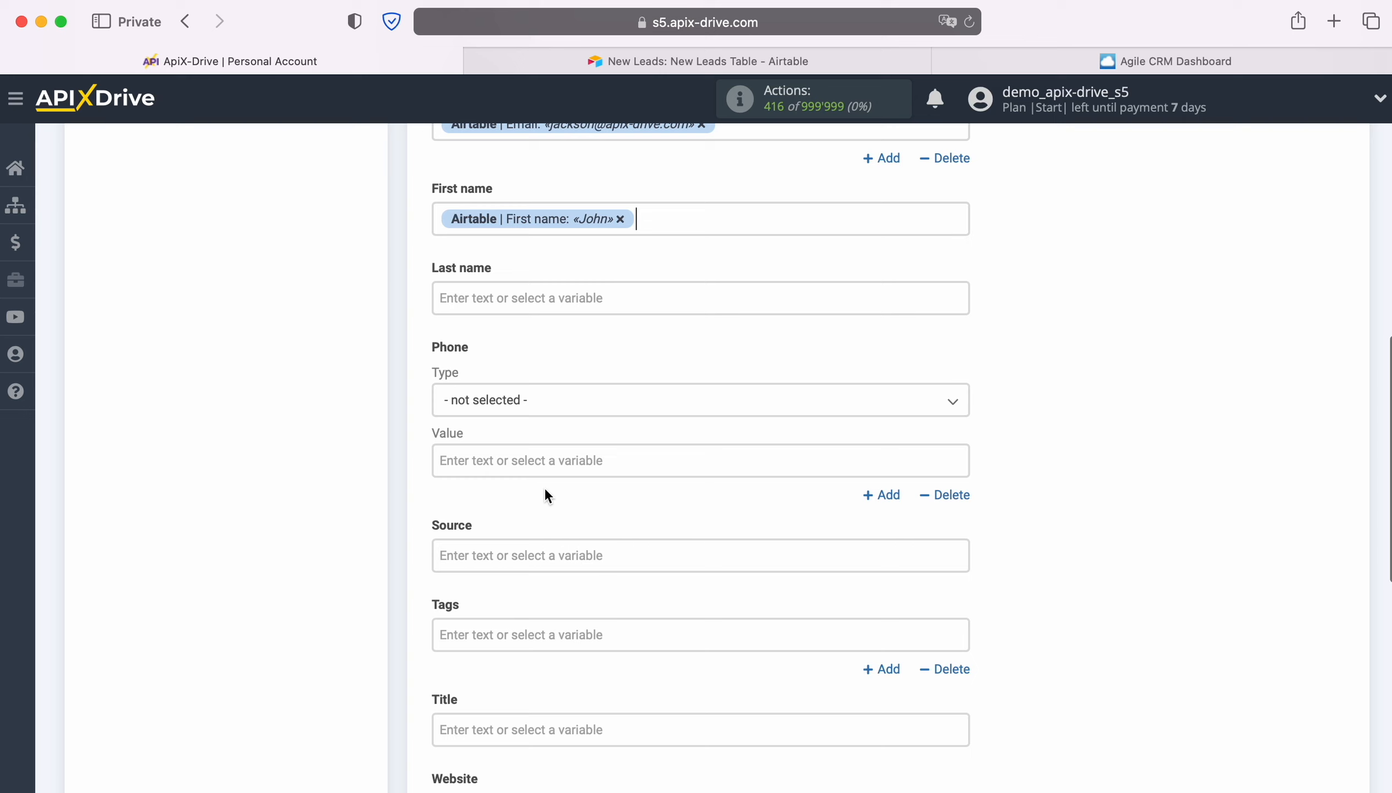
- Map the contact's Last name to the Airtable Last name variable and the Phone value to the Airtable Phone variable
{"action": "left_click", "coordinate": [484, 298]}
{"action": "scroll", "coordinate": [835, 452], "scroll_direction": "down", "scroll_amount": 3}
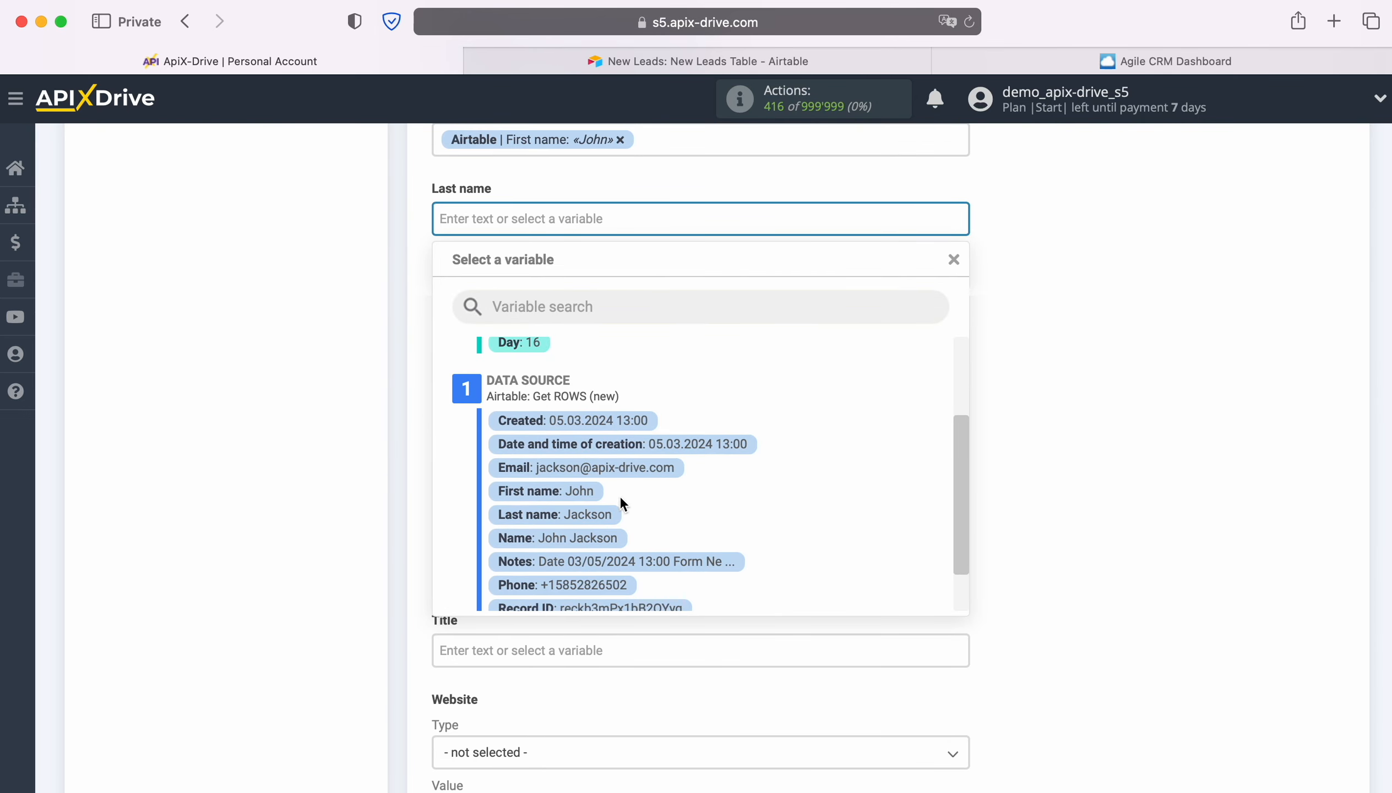
{"action": "left_click", "coordinate": [589, 516]}
{"action": "left_click", "coordinate": [585, 380]}
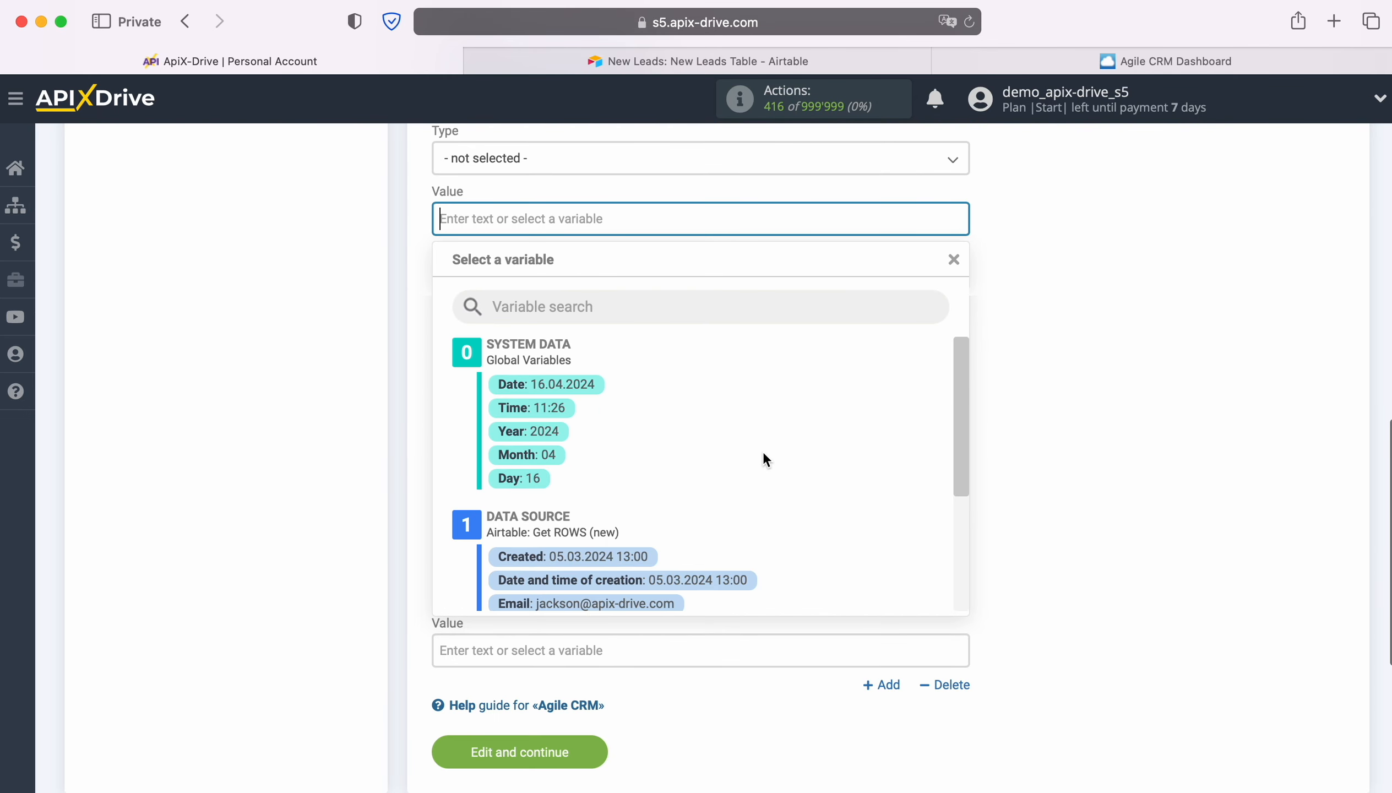
{"action": "scroll", "coordinate": [820, 458], "scroll_direction": "down", "scroll_amount": 5}
{"action": "left_click", "coordinate": [610, 584]}
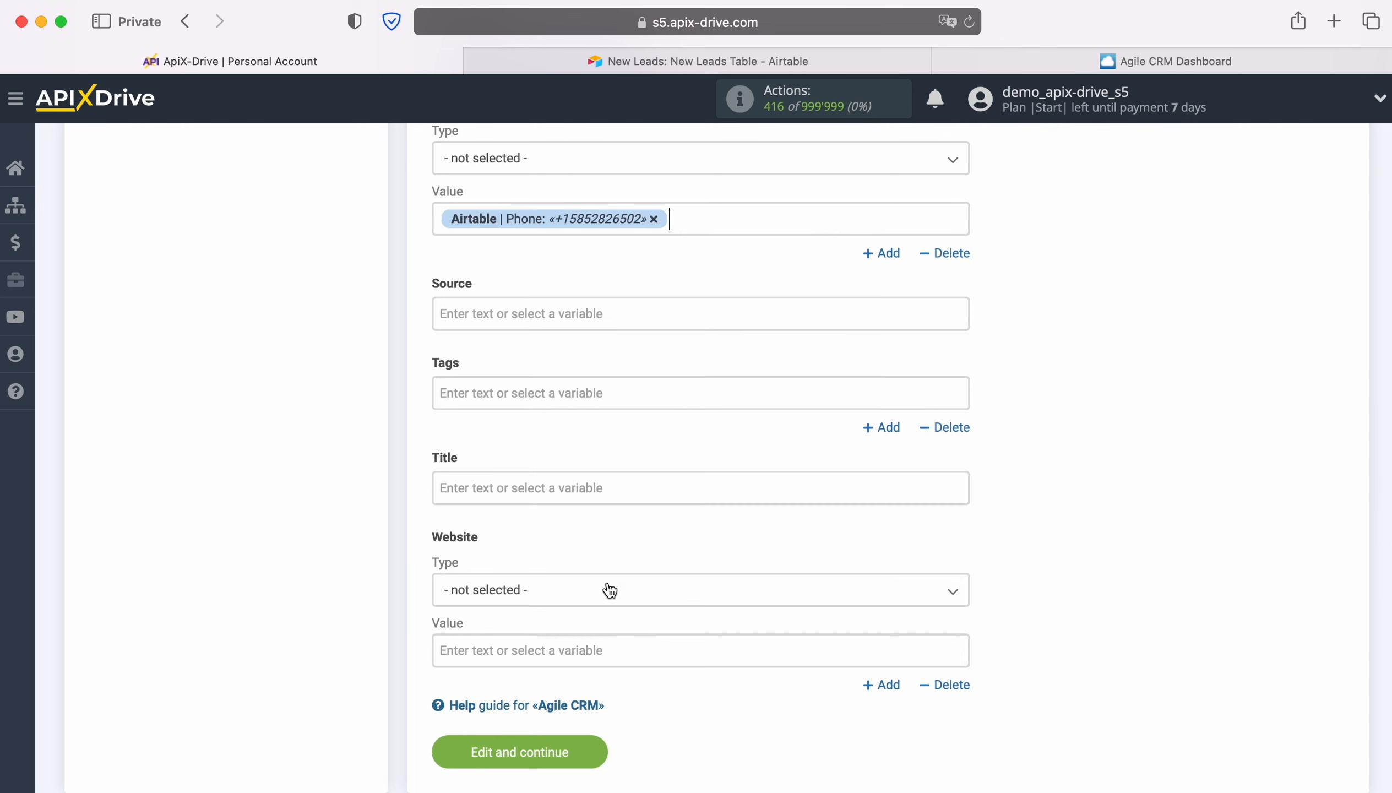
- Set the contact's Title to "New Row from AirTable" followed by the Airtable Name variable, and save the destination settings
{"action": "left_click", "coordinate": [559, 488]}
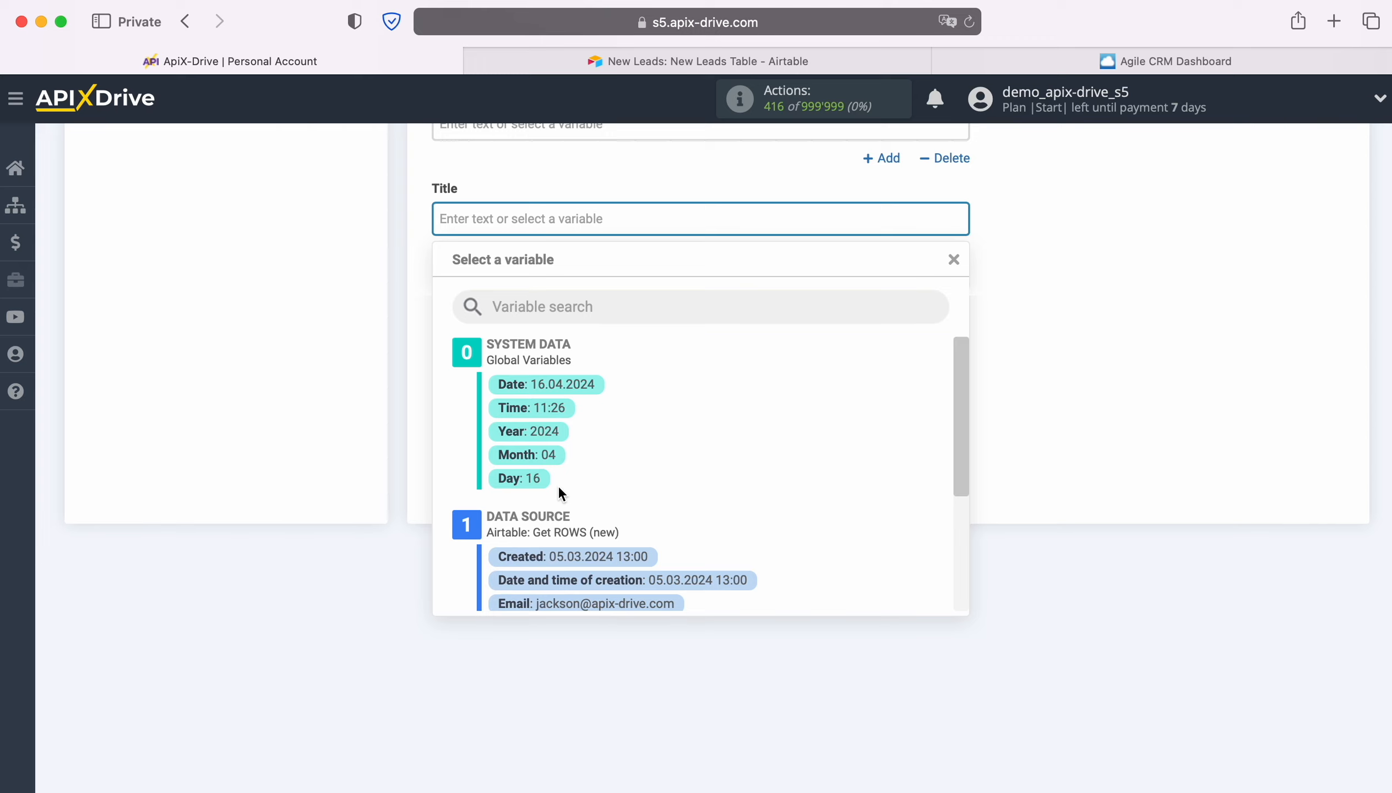
{"action": "type", "text": "New R"}
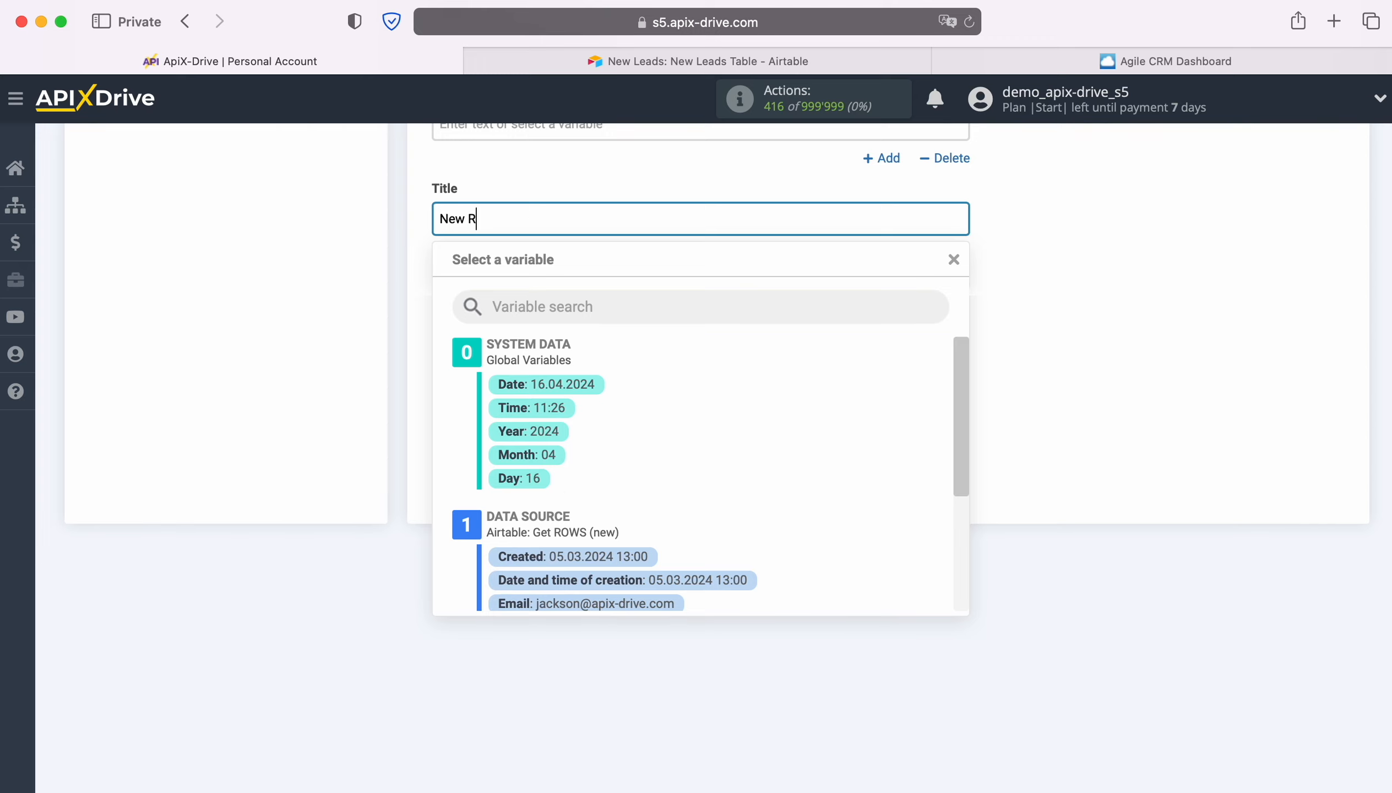
{"action": "type", "text": "ow from AirTable"}
{"action": "scroll", "coordinate": [798, 562], "scroll_direction": "down", "scroll_amount": 2}
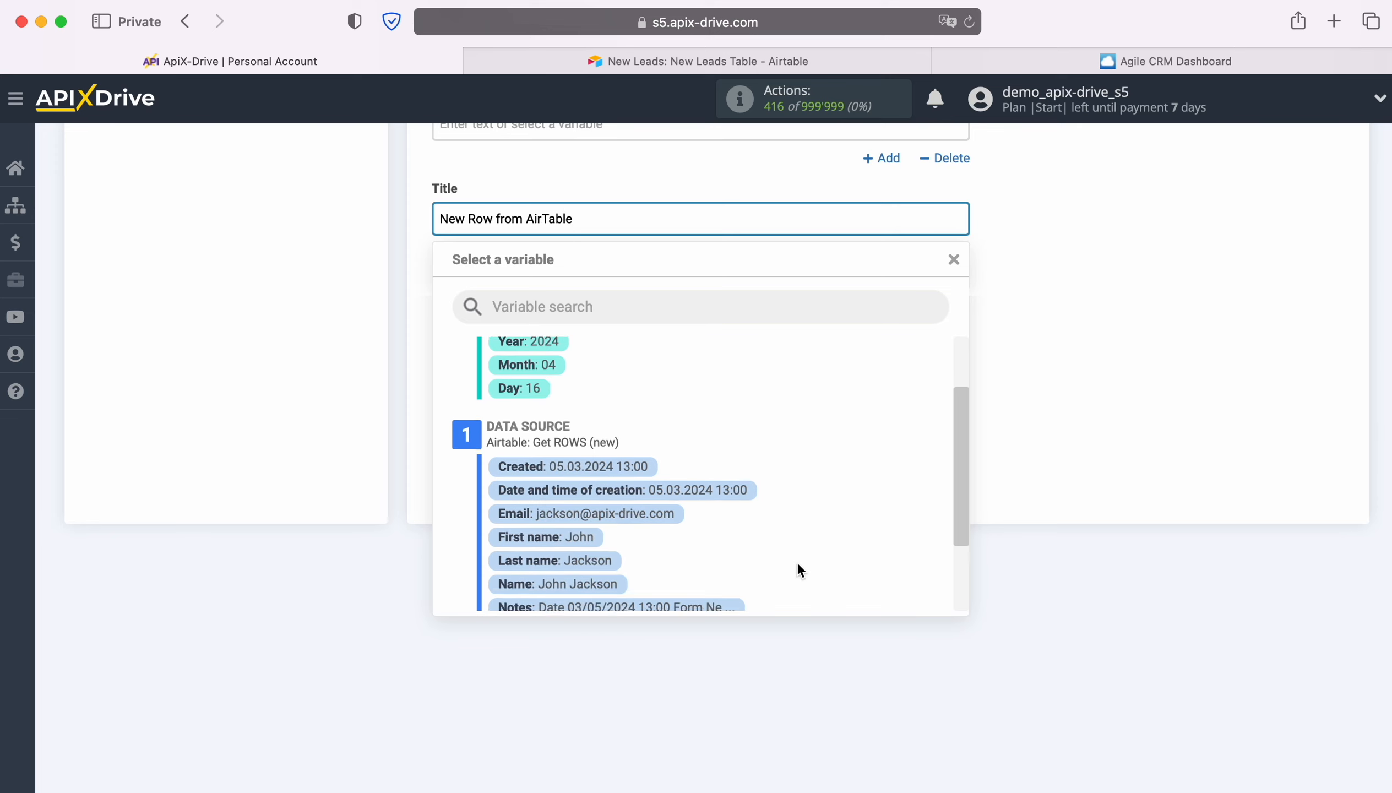
{"action": "left_click", "coordinate": [579, 548]}
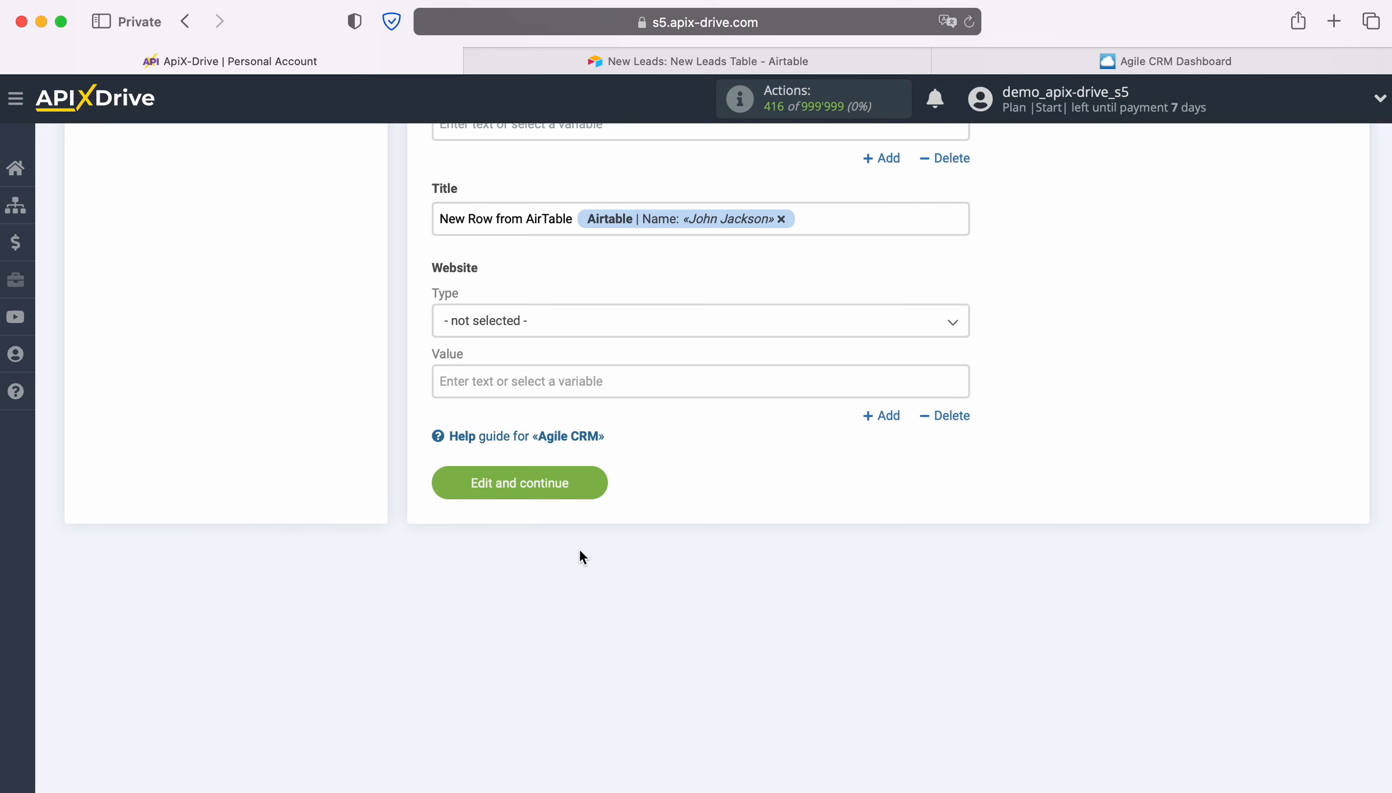
{"action": "left_click", "coordinate": [592, 481]}
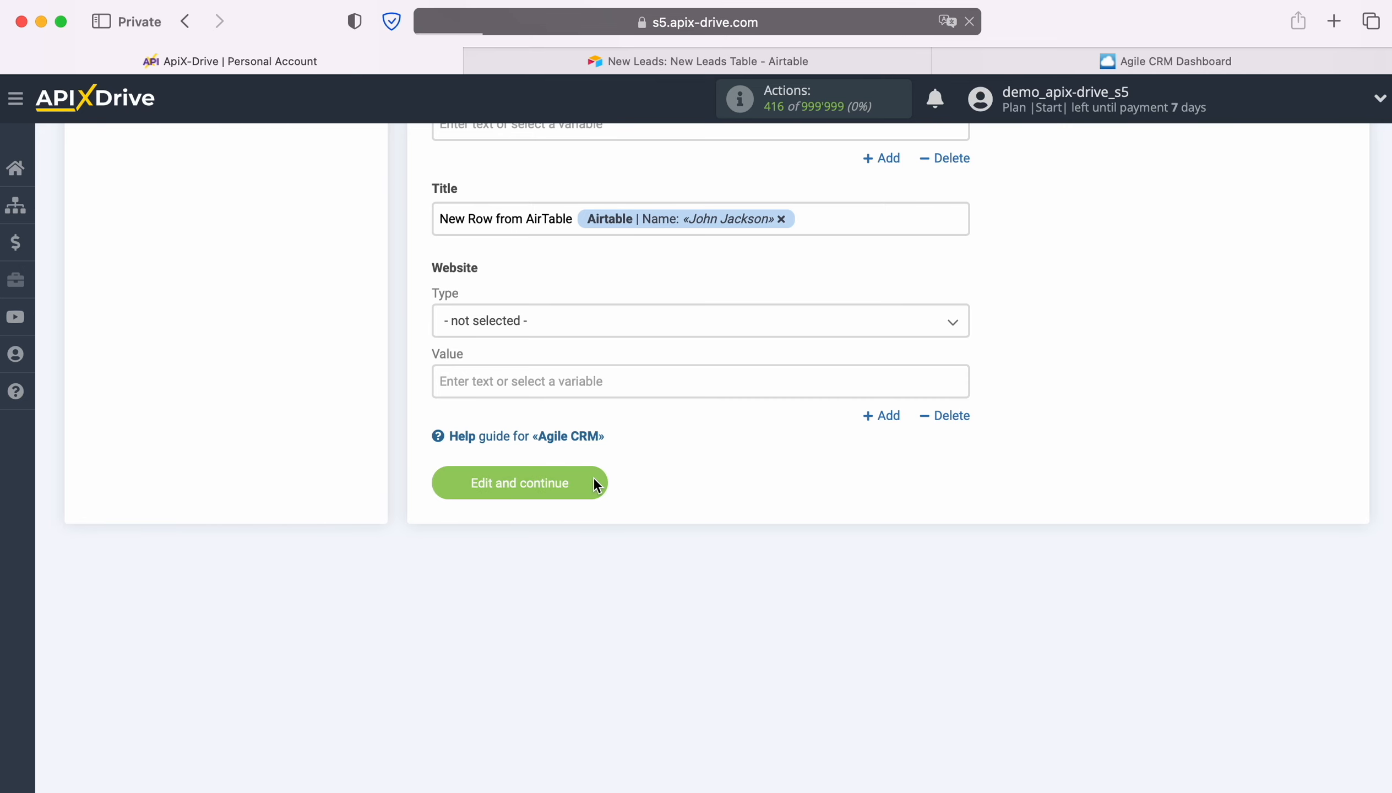
- Send the test data to Agile CRM, then open the created contact there to check its details
{"action": "scroll", "coordinate": [1268, 481], "scroll_direction": "down", "scroll_amount": 3}
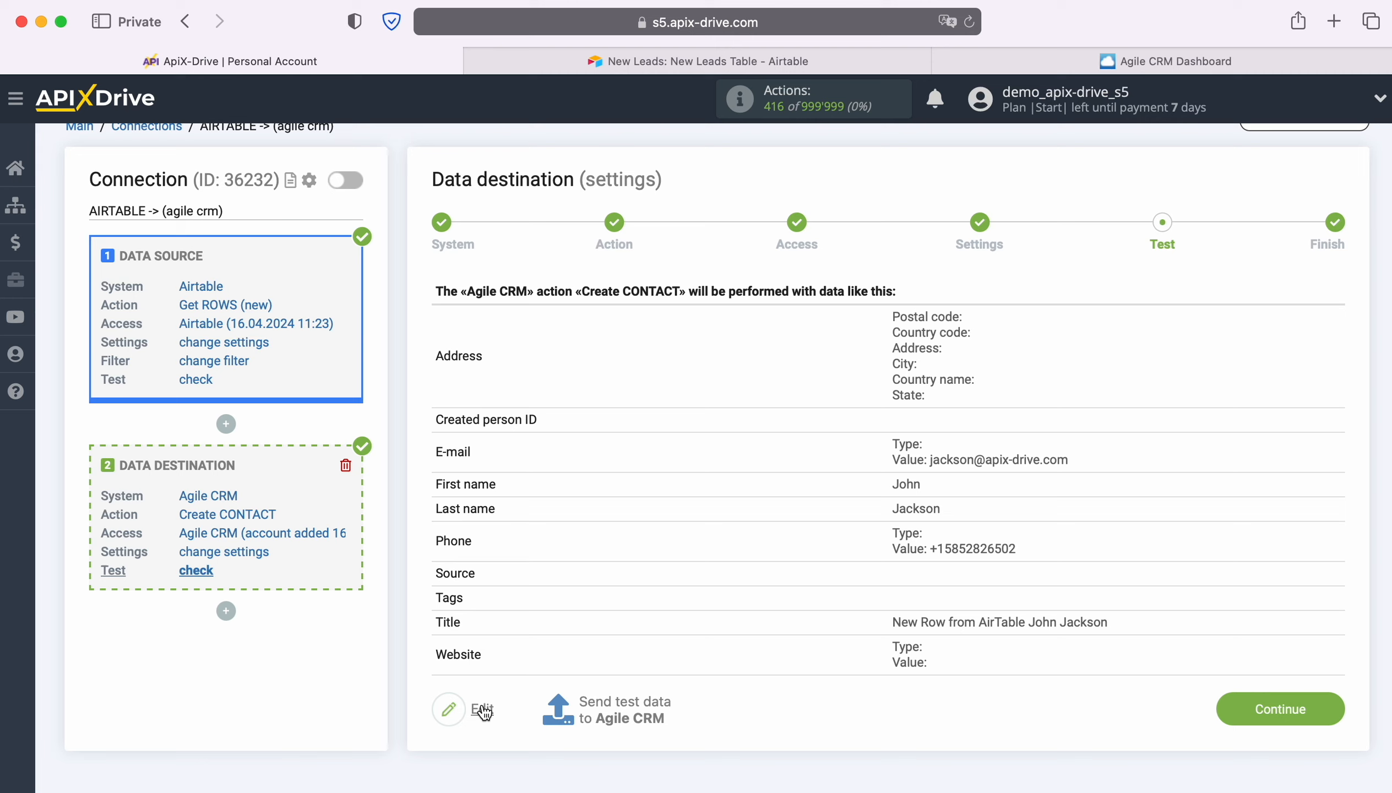
{"action": "left_click", "coordinate": [622, 705]}
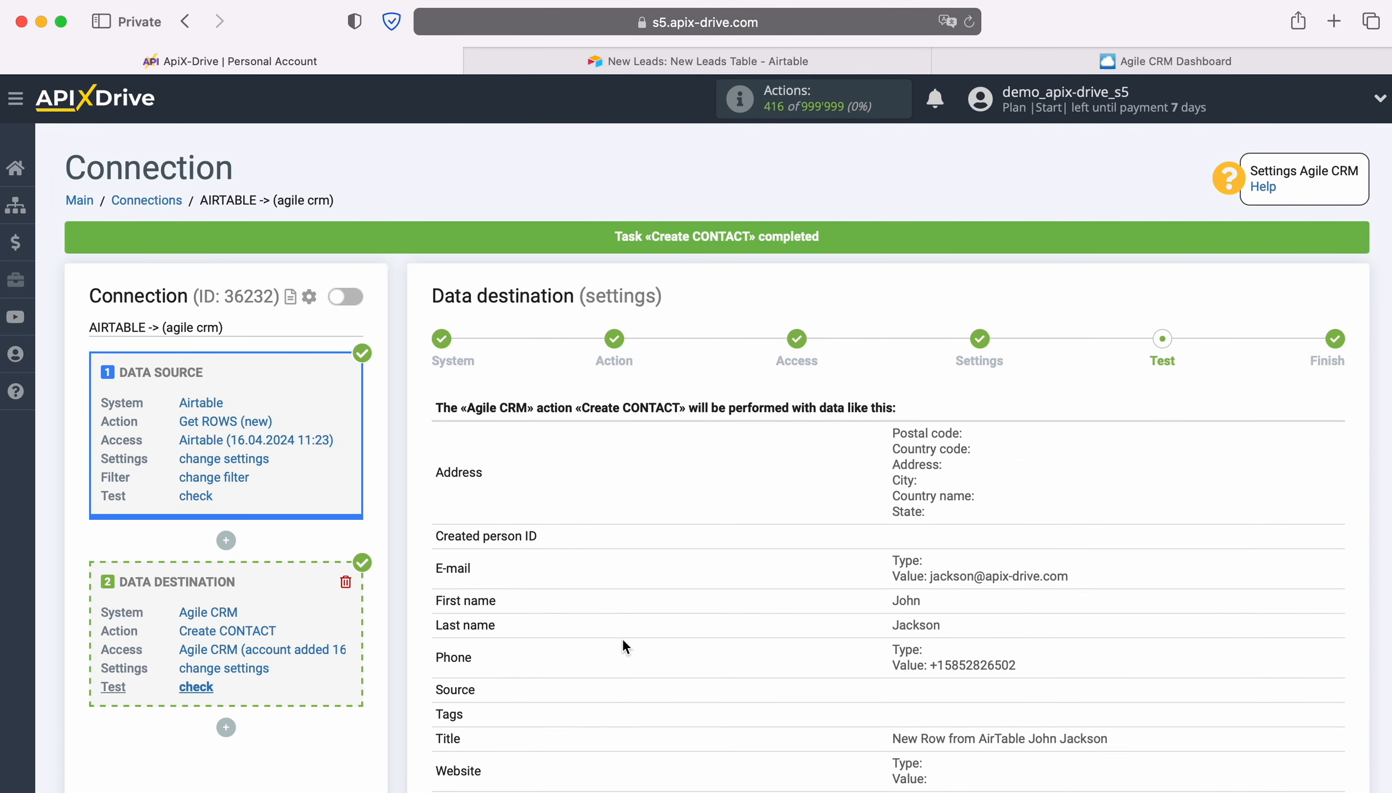
{"action": "left_click", "coordinate": [985, 62]}
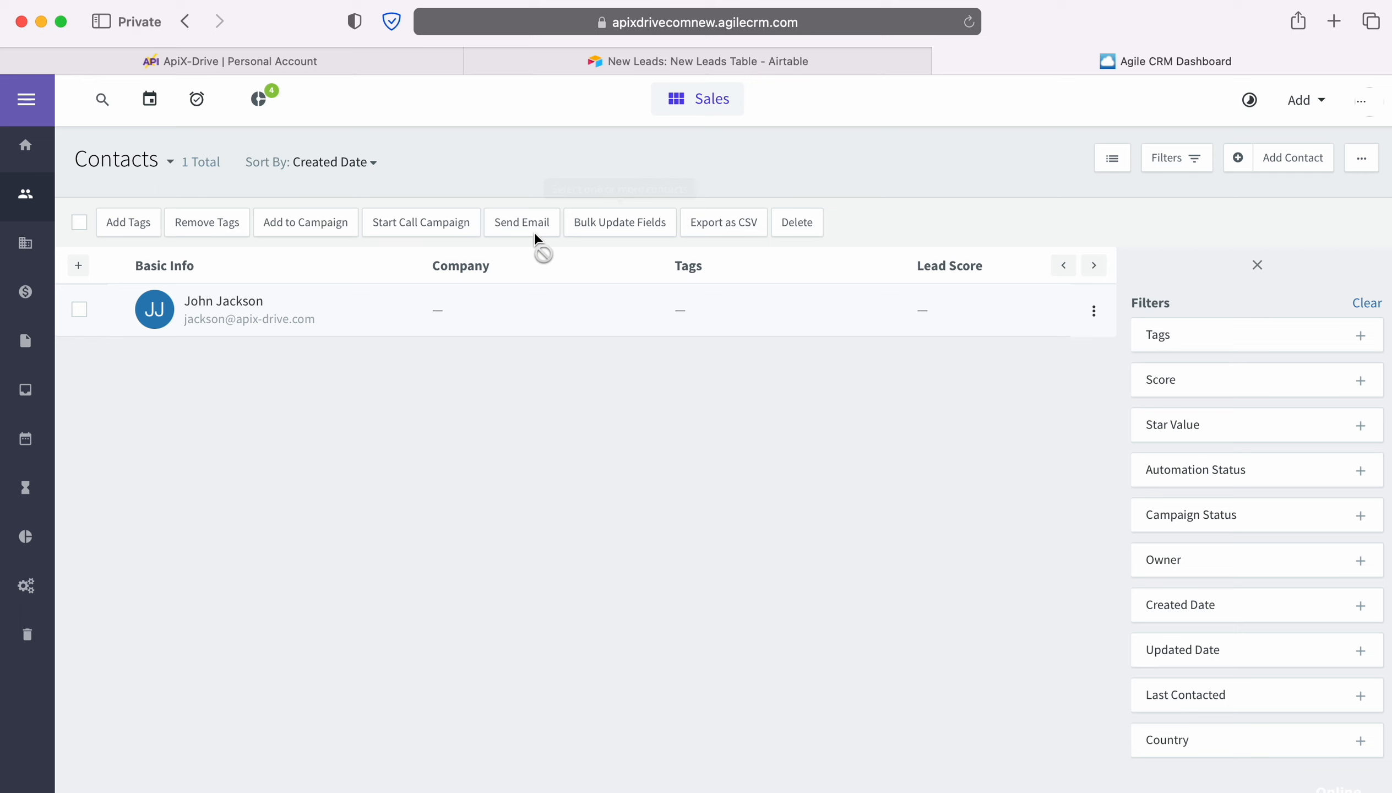
{"action": "left_click", "coordinate": [239, 302]}
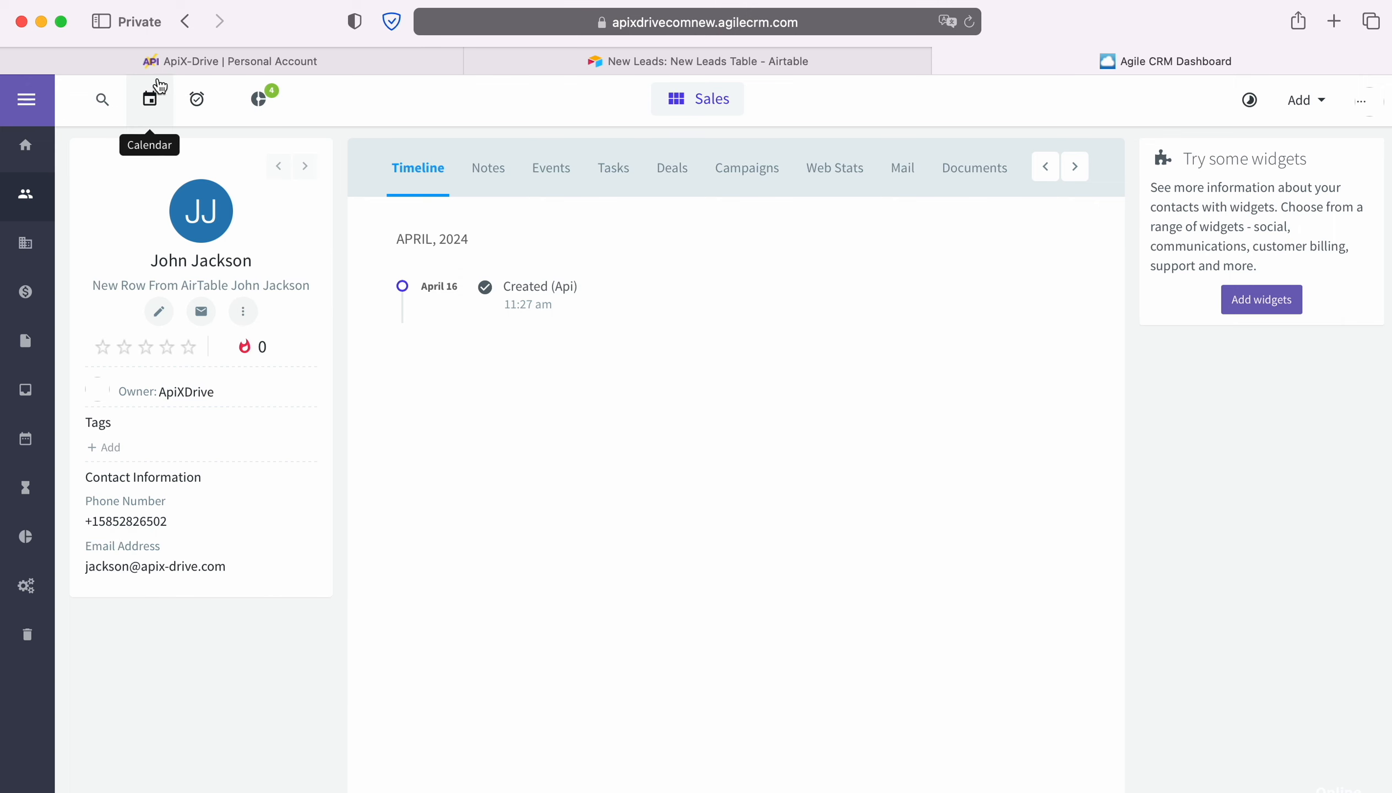
- Return to ApiX-Drive, finish the data destination setup and enable automatic updates for the connection
{"action": "left_click", "coordinate": [156, 61]}
{"action": "scroll", "coordinate": [1055, 457], "scroll_direction": "down", "scroll_amount": 3}
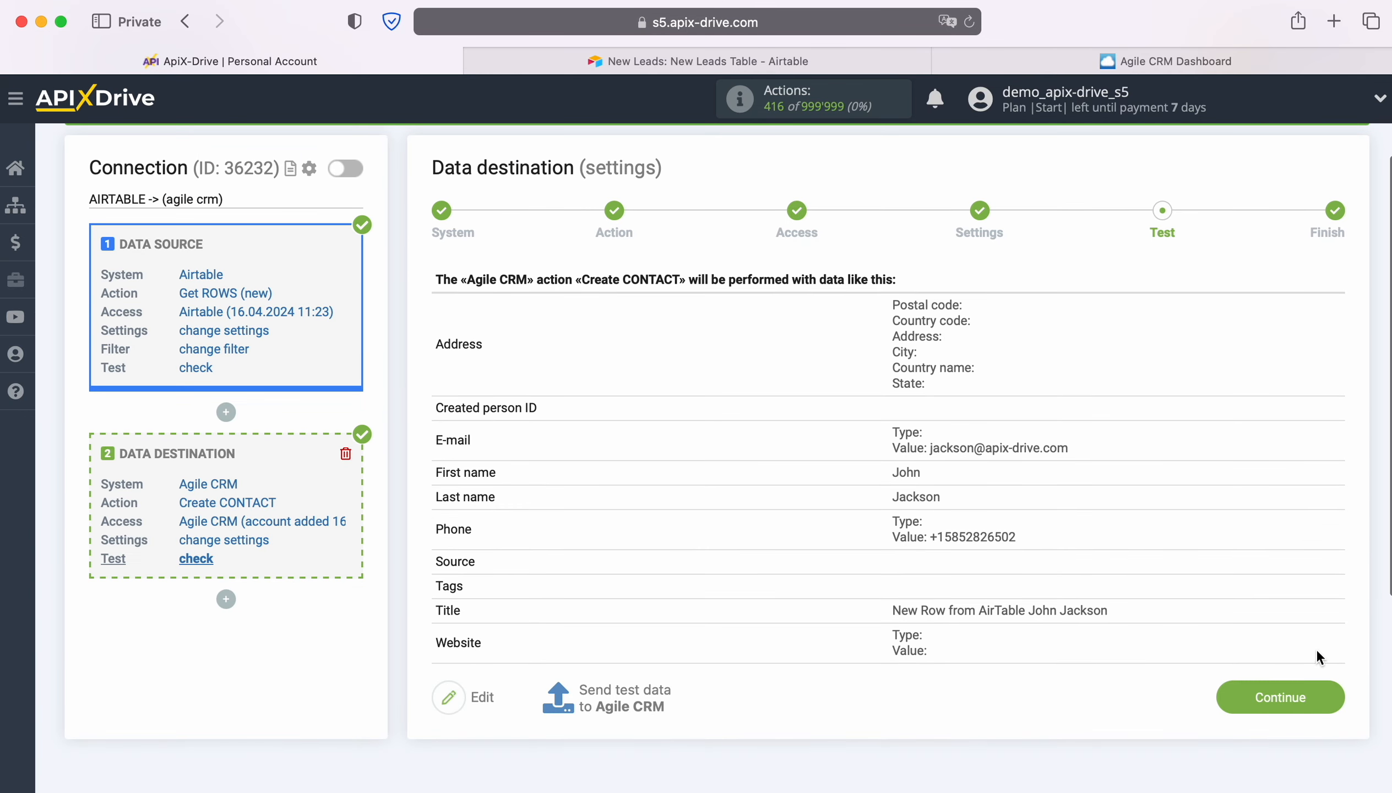
{"action": "left_click", "coordinate": [1331, 696]}
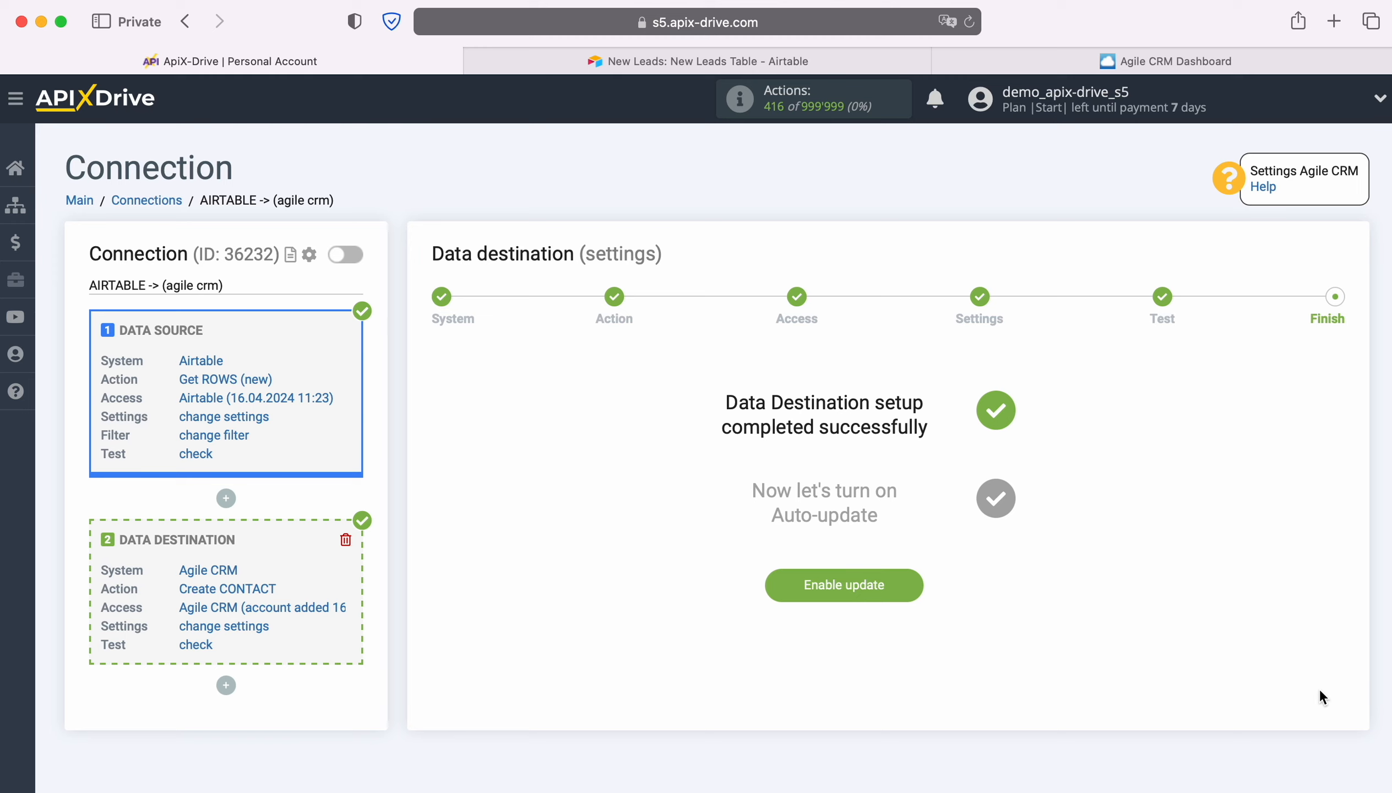
{"action": "left_click", "coordinate": [914, 584]}
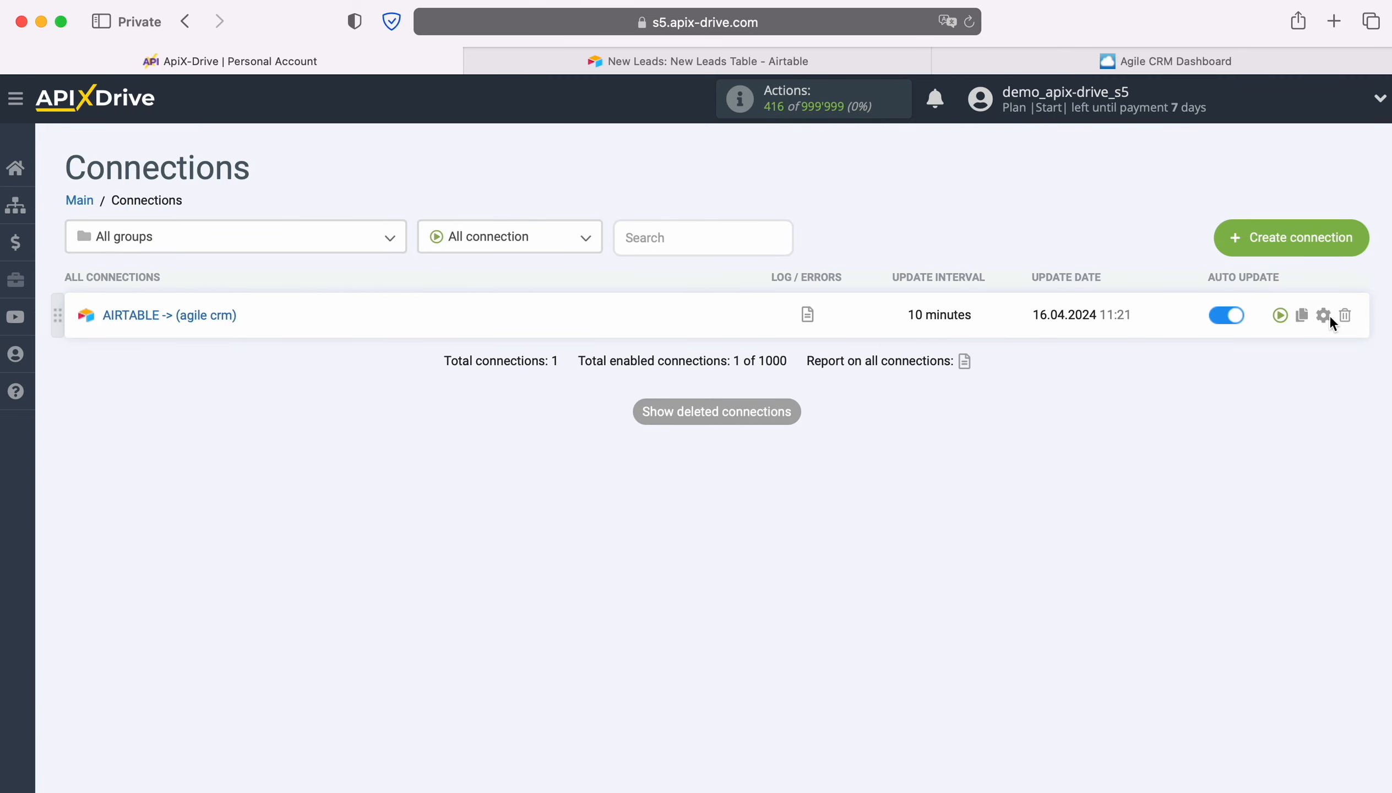
- Set the update interval of the AIRTABLE -> (agile crm) connection to 5 minutes and save it
{"action": "left_click", "coordinate": [1329, 316]}
{"action": "left_click", "coordinate": [867, 459]}
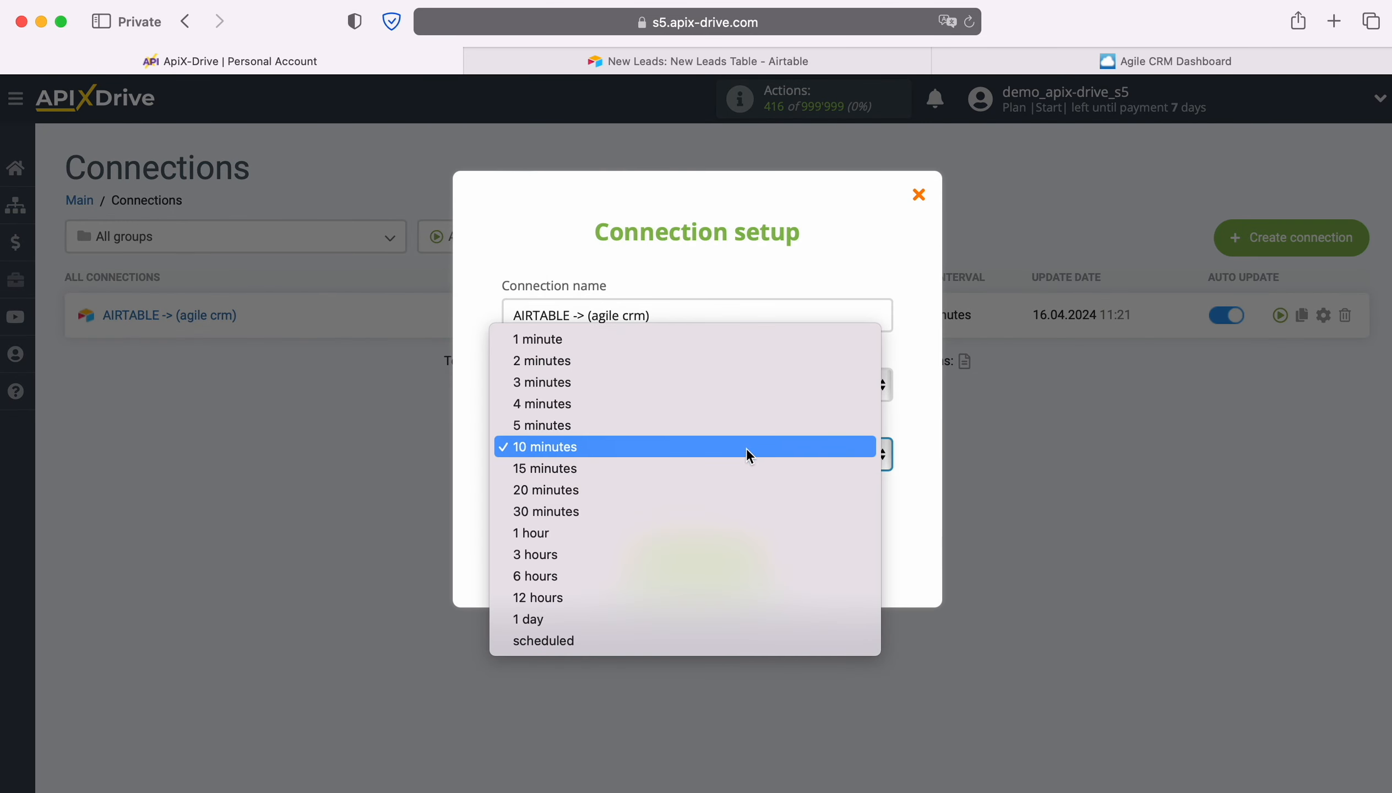
{"action": "left_click", "coordinate": [718, 426]}
{"action": "left_click", "coordinate": [756, 552]}
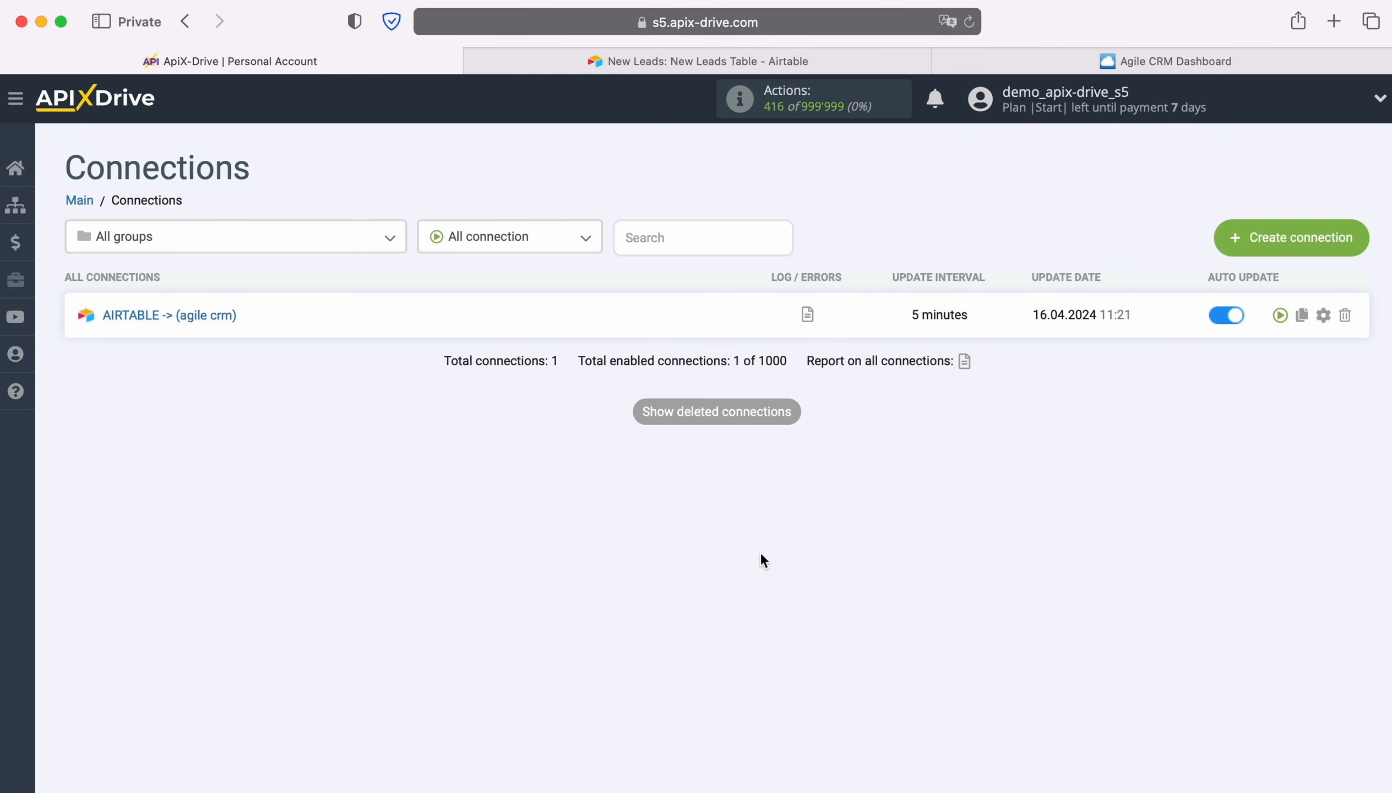